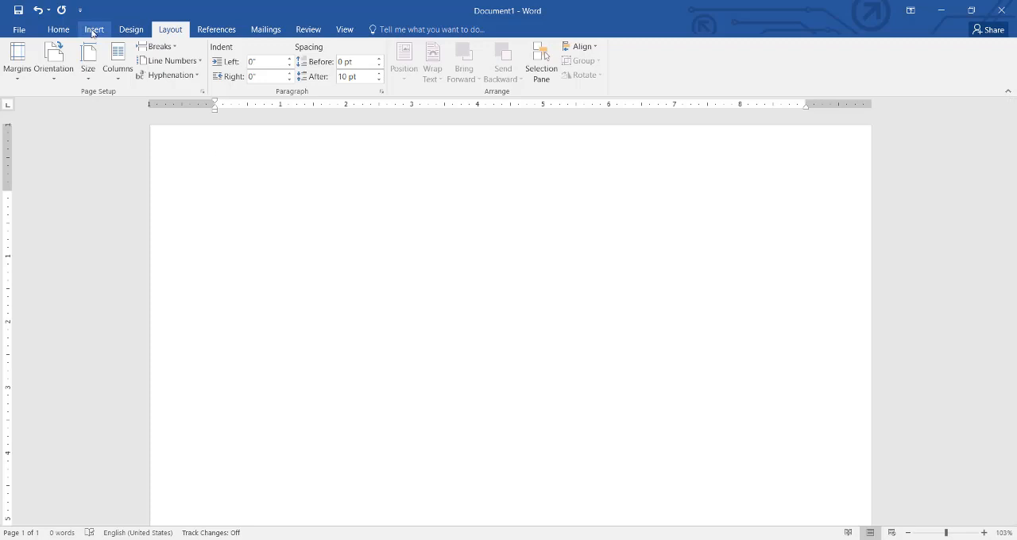
# Step: Draw a rectangle covering most of the page, about 7.18" high and 9.68" wide
pyautogui.click(94, 30)
pyautogui.click(191, 60)
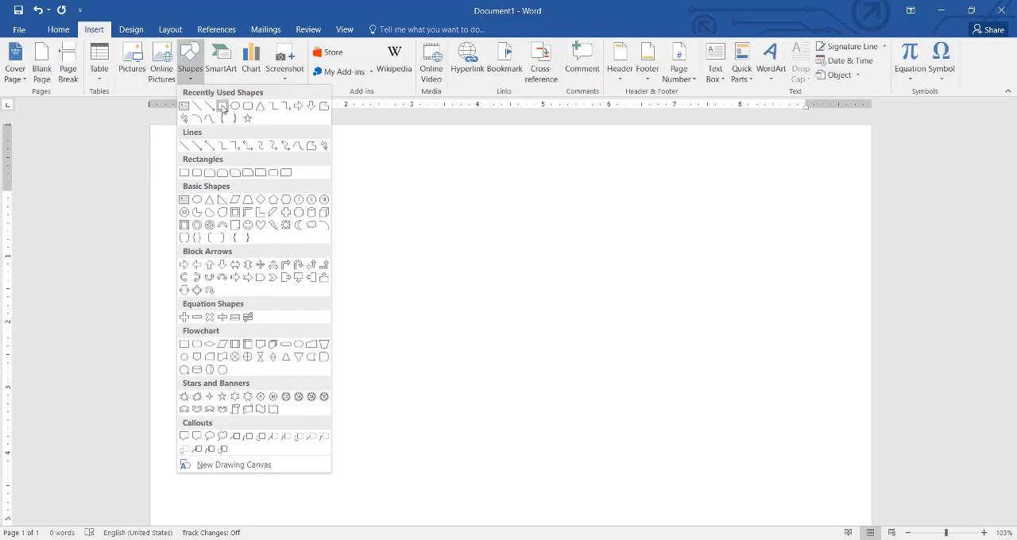
pyautogui.click(223, 106)
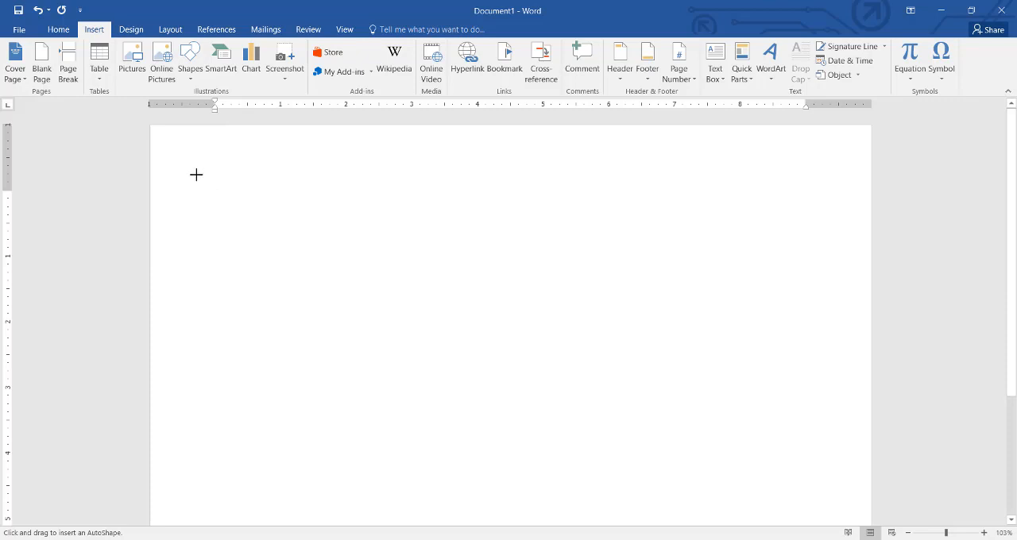
pyautogui.moveTo(197, 174)
pyautogui.mouseDown()
pyautogui.moveTo(691, 470)
pyautogui.moveTo(811, 529)
pyautogui.moveTo(836, 532)
pyautogui.moveTo(852, 445)
pyautogui.moveTo(849, 533)
pyautogui.moveTo(833, 477)
pyautogui.mouseUp()
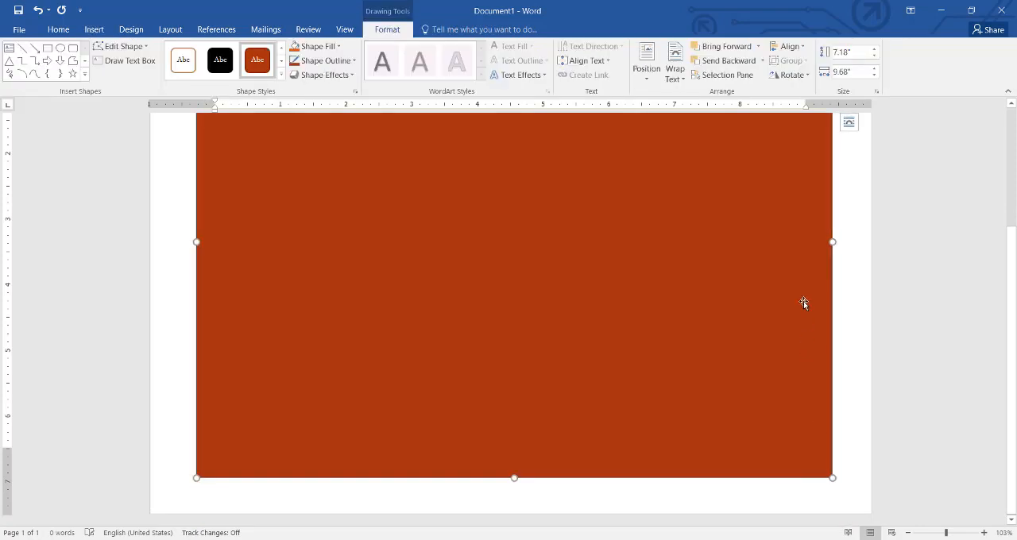
# Step: Enlarge the rectangle to about 7.44" by 9.94" and position it at the middle centre of the page with text wrapping
pyautogui.click(672, 82)
pyautogui.click(648, 77)
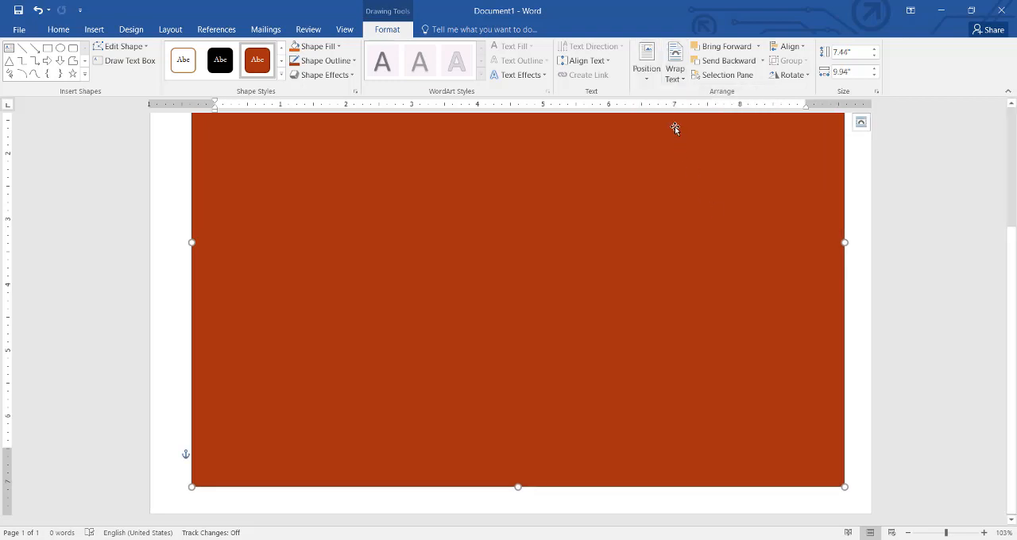
pyautogui.click(651, 77)
pyautogui.click(684, 204)
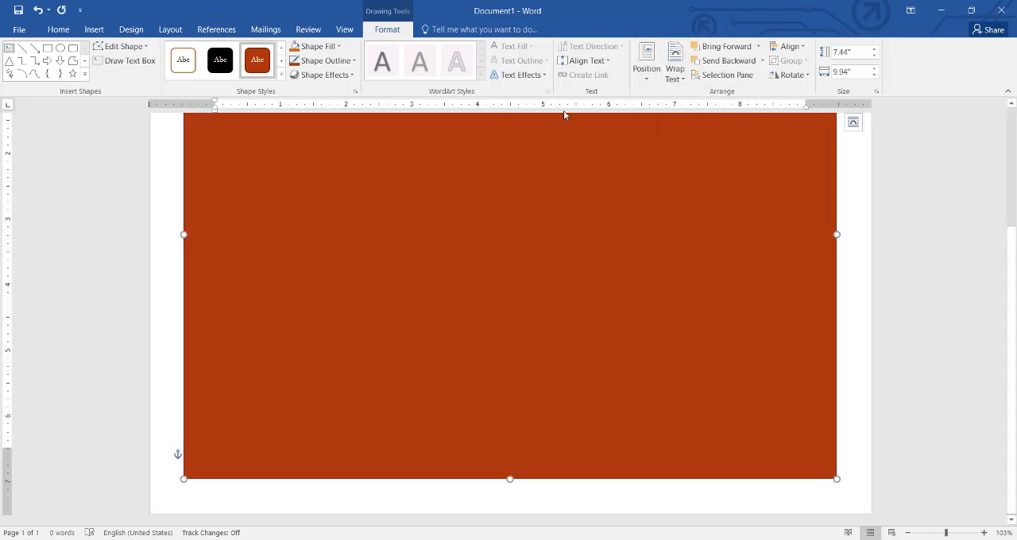
# Step: Remove the rectangle's fill and set its outline weight to 2¼ pt
pyautogui.click(339, 47)
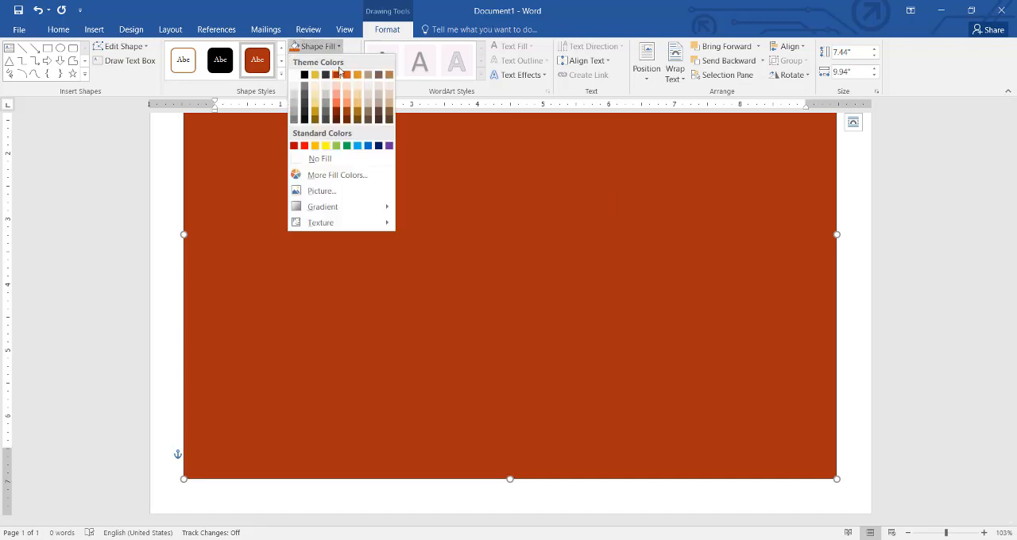
pyautogui.click(322, 160)
pyautogui.click(340, 61)
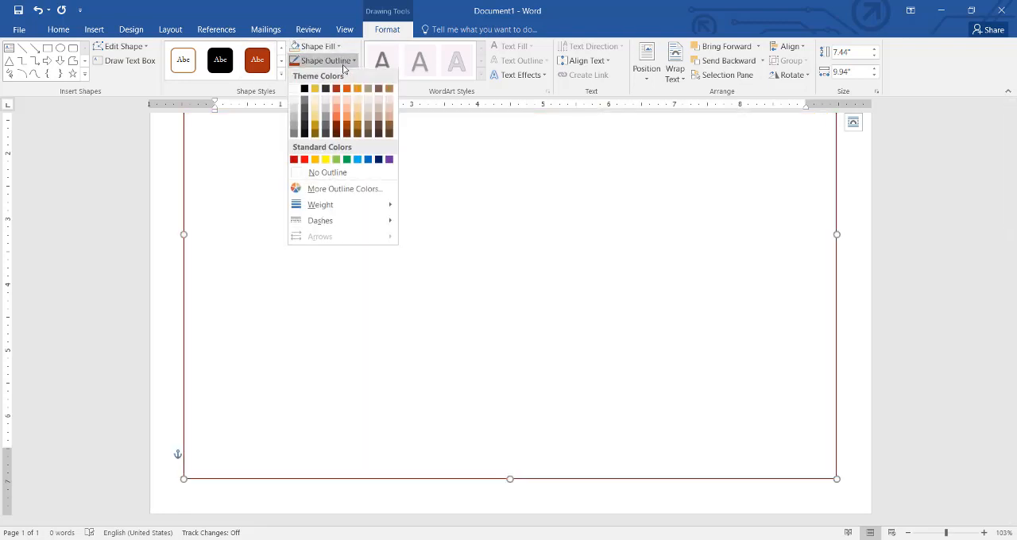
pyautogui.moveTo(353, 211)
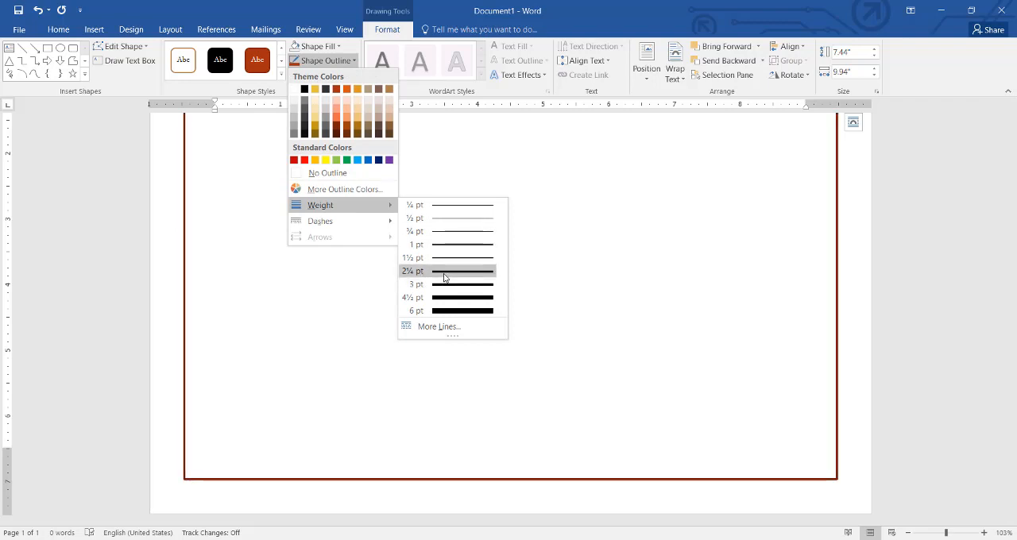
pyautogui.click(445, 271)
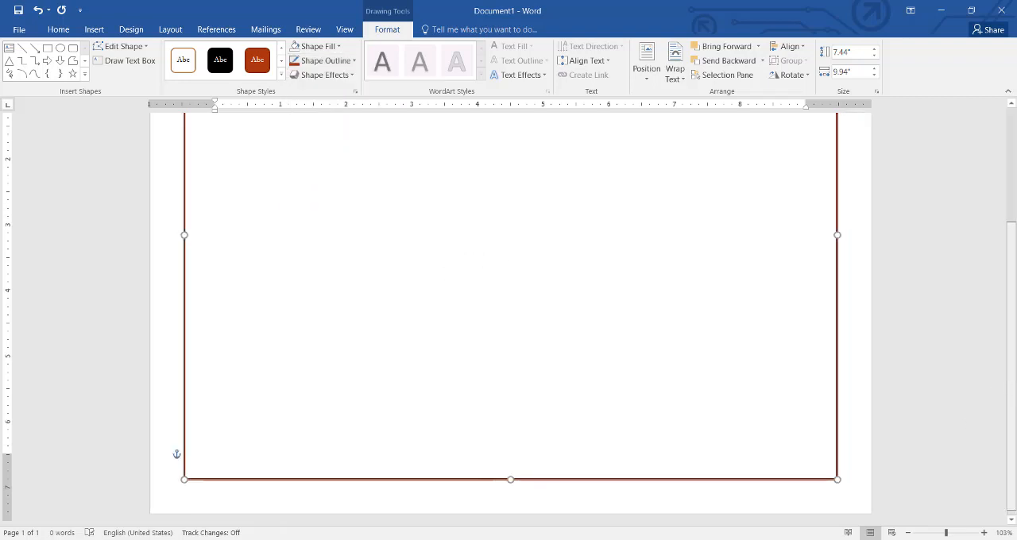
# Step: Draw a second rectangle about 7.19" by 9.66" inside the first and position it at the middle centre of the page
pyautogui.moveTo(1012, 391); pyautogui.dragTo(1016, 272)
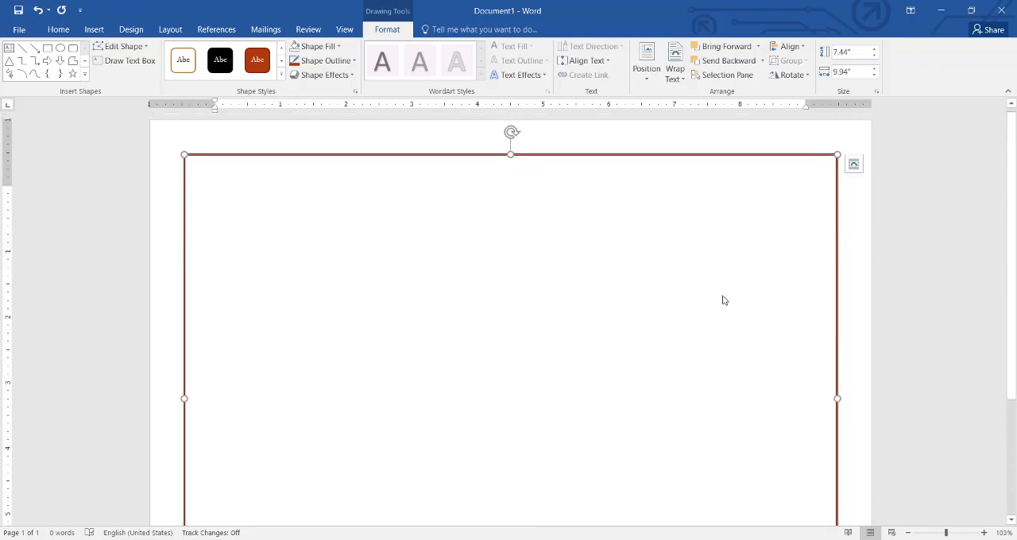
pyautogui.click(48, 48)
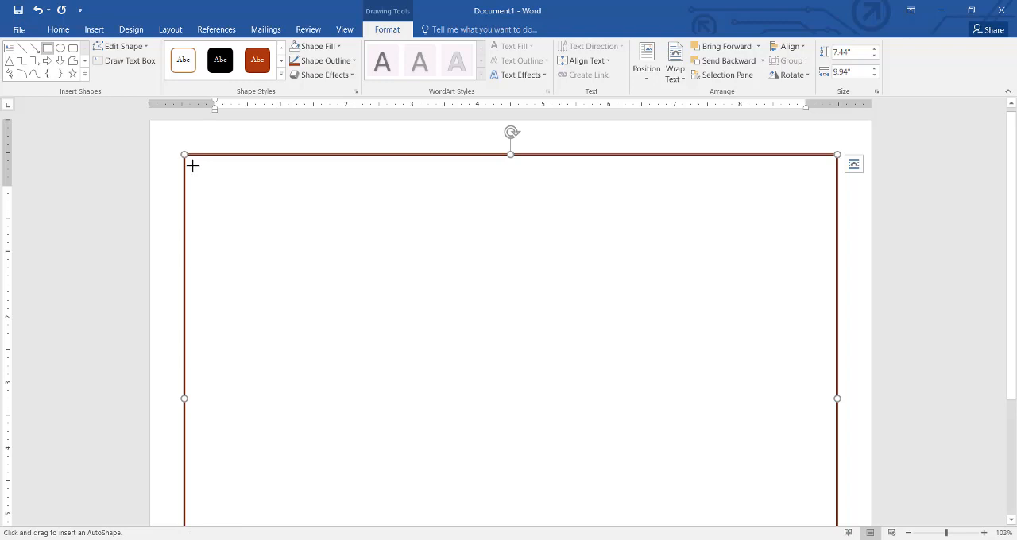
pyautogui.moveTo(193, 165)
pyautogui.mouseDown()
pyautogui.moveTo(593, 411)
pyautogui.moveTo(822, 469)
pyautogui.moveTo(819, 527)
pyautogui.moveTo(842, 528)
pyautogui.moveTo(802, 528)
pyautogui.moveTo(828, 528)
pyautogui.mouseUp()
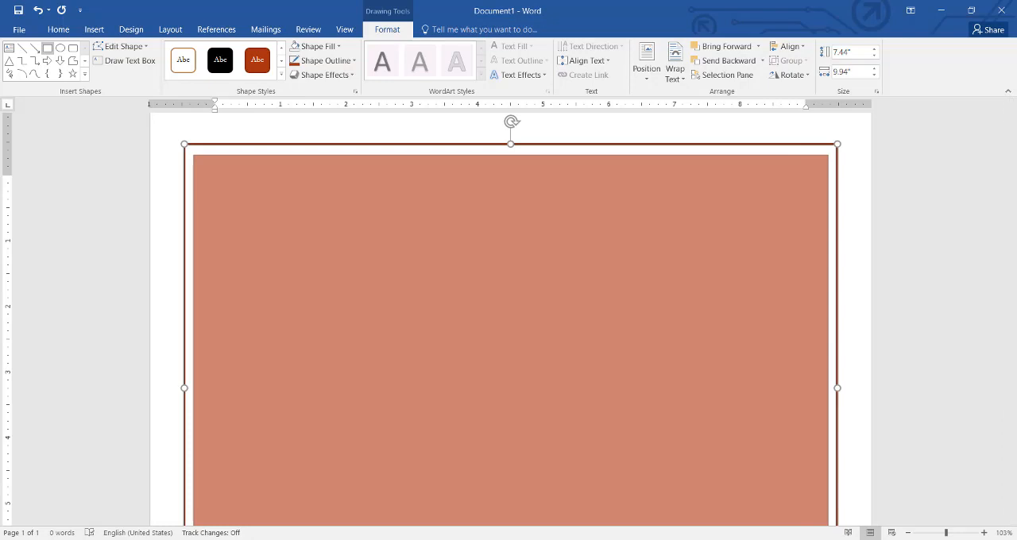
pyautogui.moveTo(828, 528); pyautogui.dragTo(826, 537)
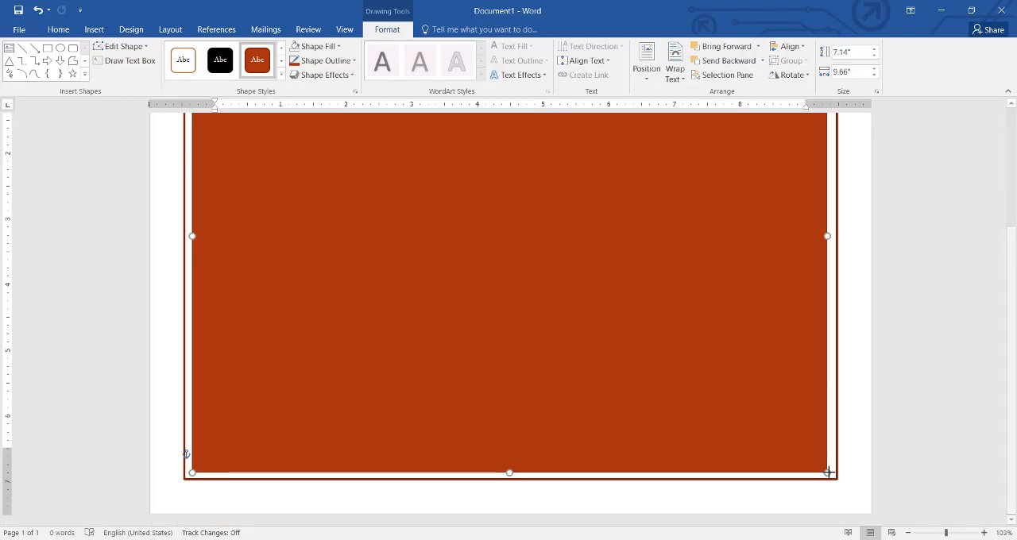
pyautogui.moveTo(829, 473); pyautogui.dragTo(829, 474)
pyautogui.click(647, 63)
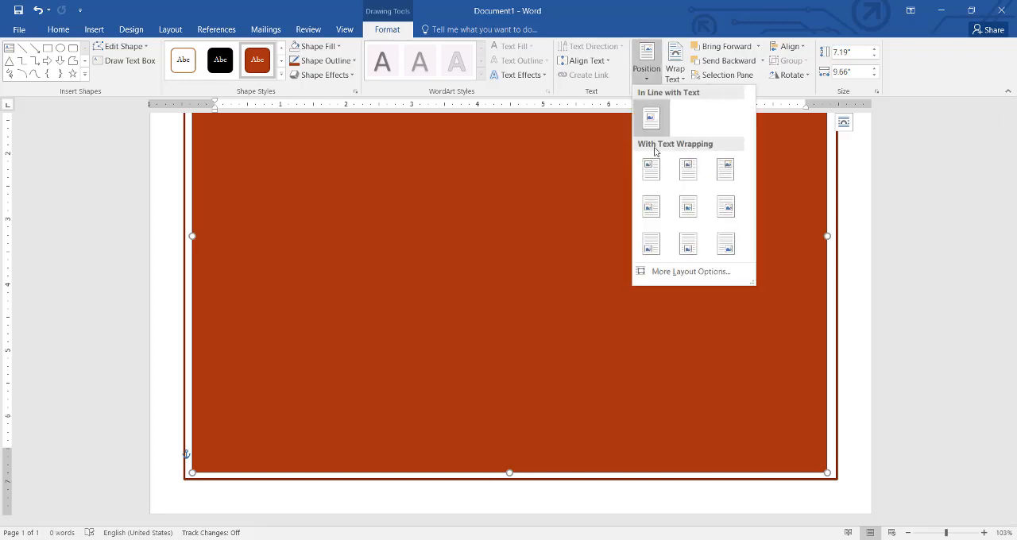
pyautogui.click(688, 206)
# Step: Remove the fill from the inner rectangle
pyautogui.moveTo(1013, 292); pyautogui.dragTo(1014, 170)
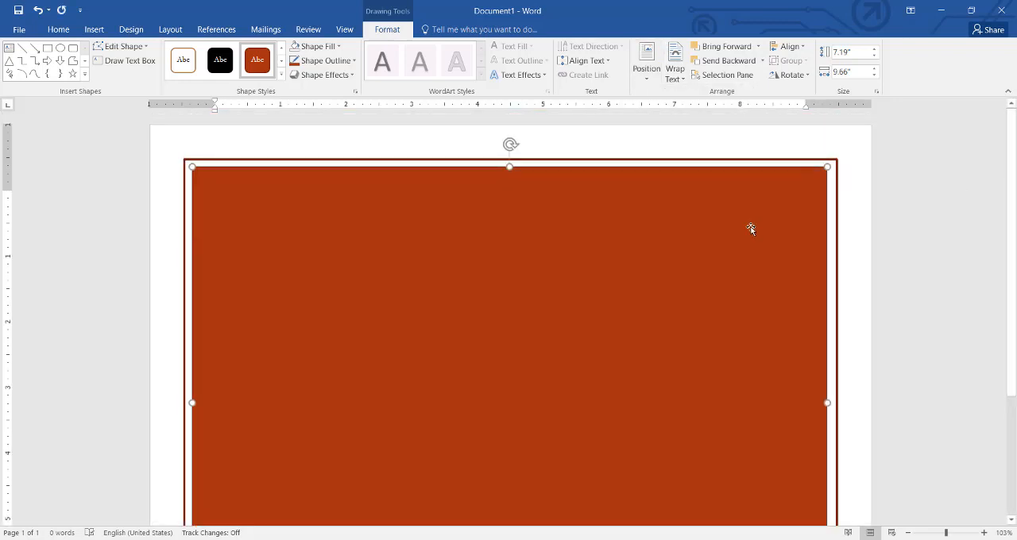
pyautogui.click(343, 49)
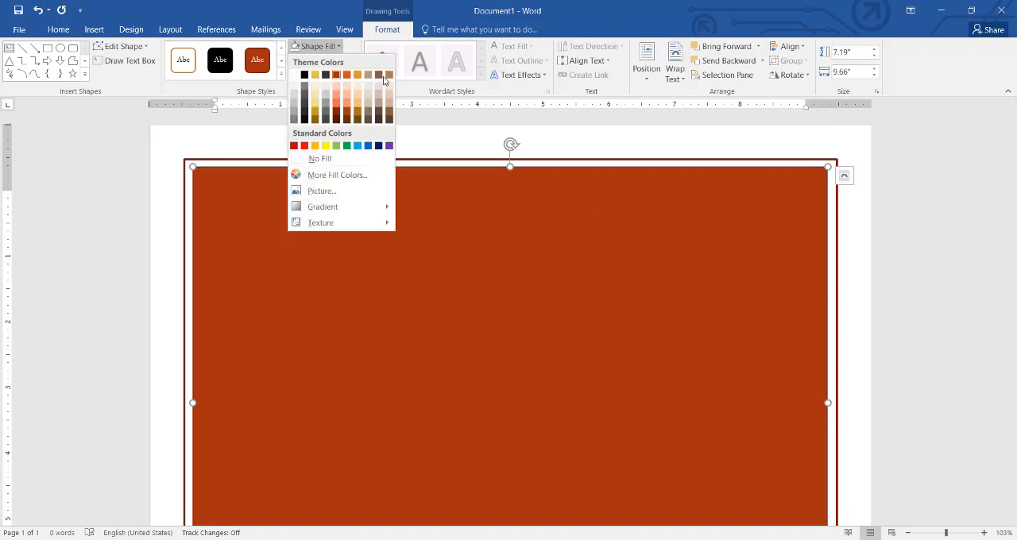
pyautogui.click(340, 50)
pyautogui.click(340, 50)
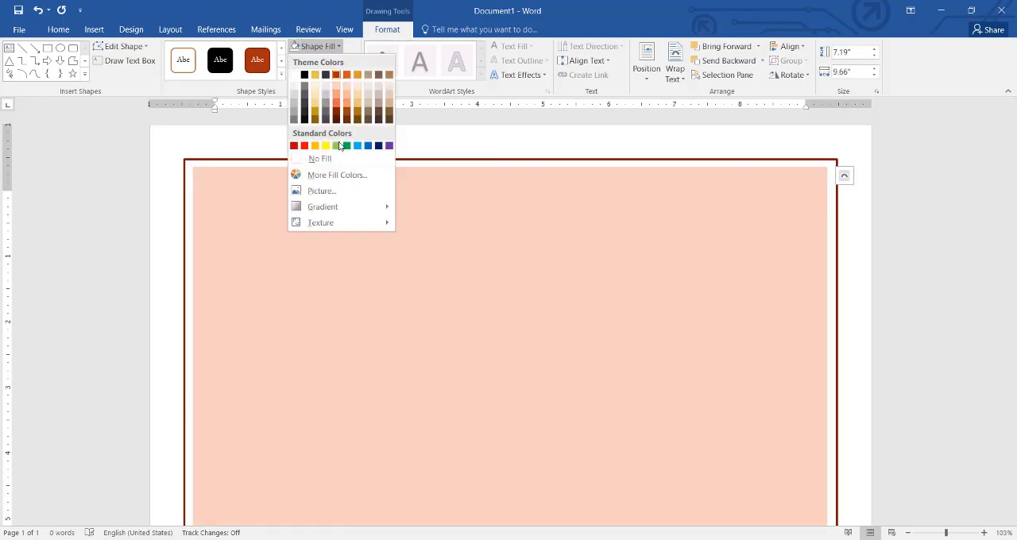
pyautogui.click(335, 163)
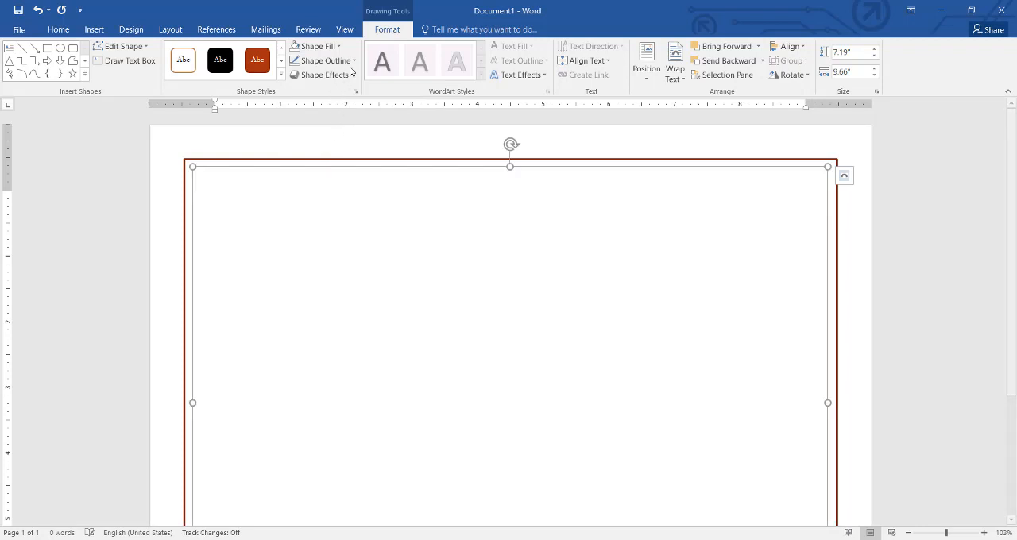
# Step: Give the inner rectangle a dark gold outline with a weight of 2¼ pt
pyautogui.click(325, 60)
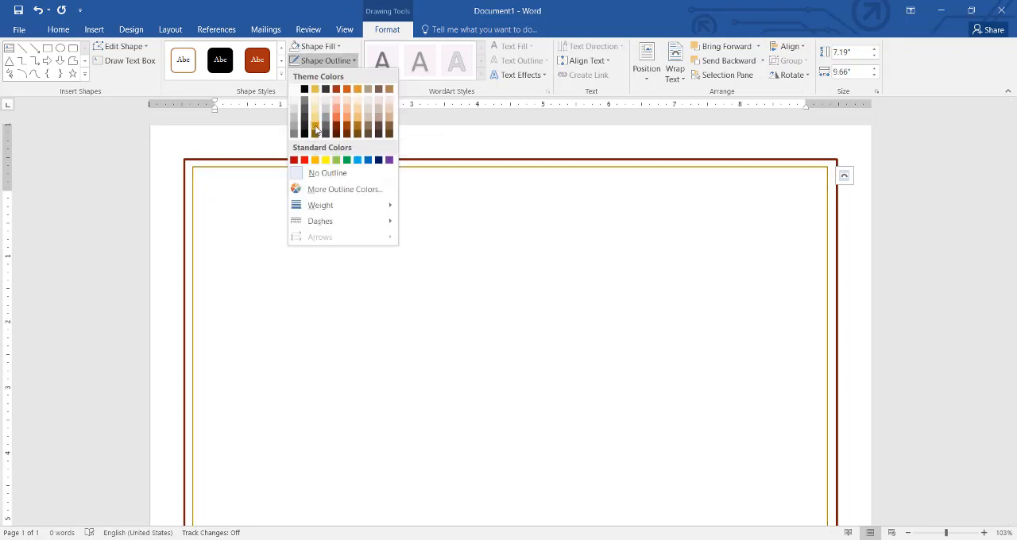
pyautogui.click(315, 129)
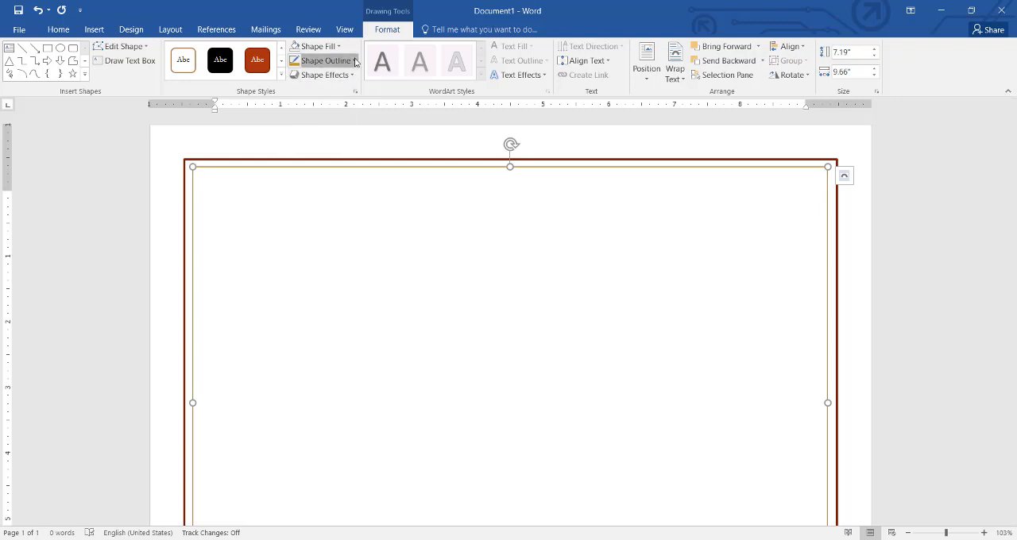
pyautogui.click(324, 61)
pyautogui.moveTo(355, 207)
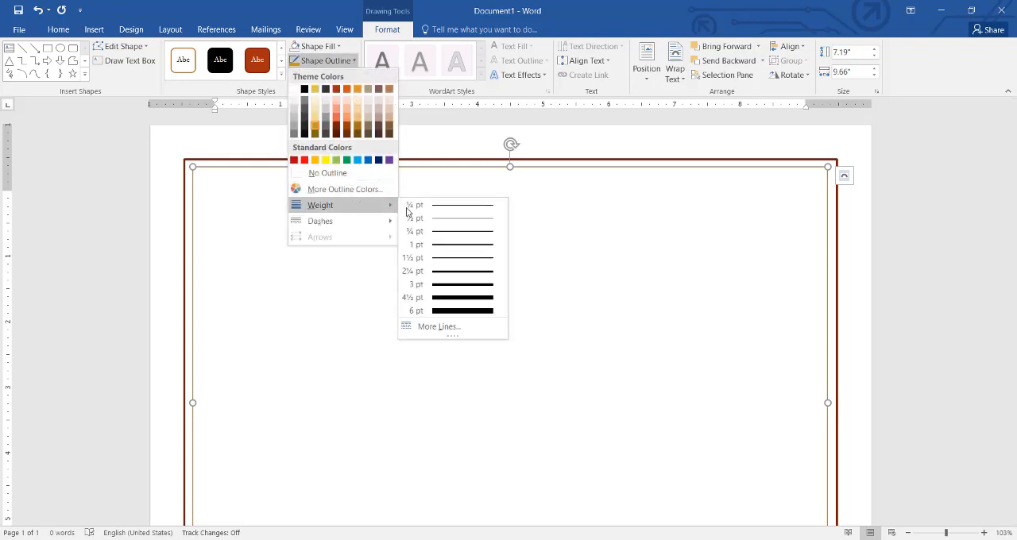
pyautogui.click(448, 275)
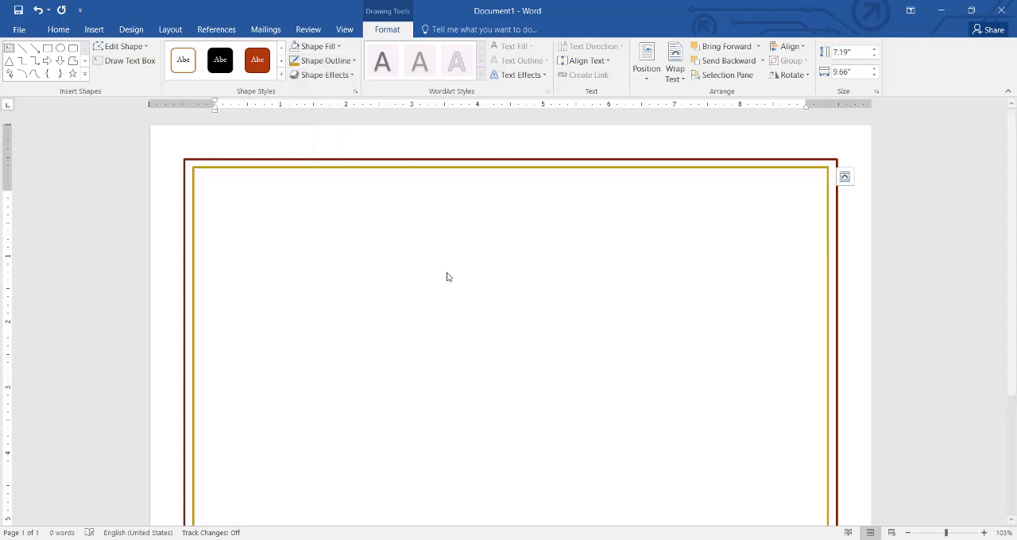
# Step: Change the outer rectangle's outline to the same dark gold theme colour, leaving the shape deselected
pyautogui.click(262, 159)
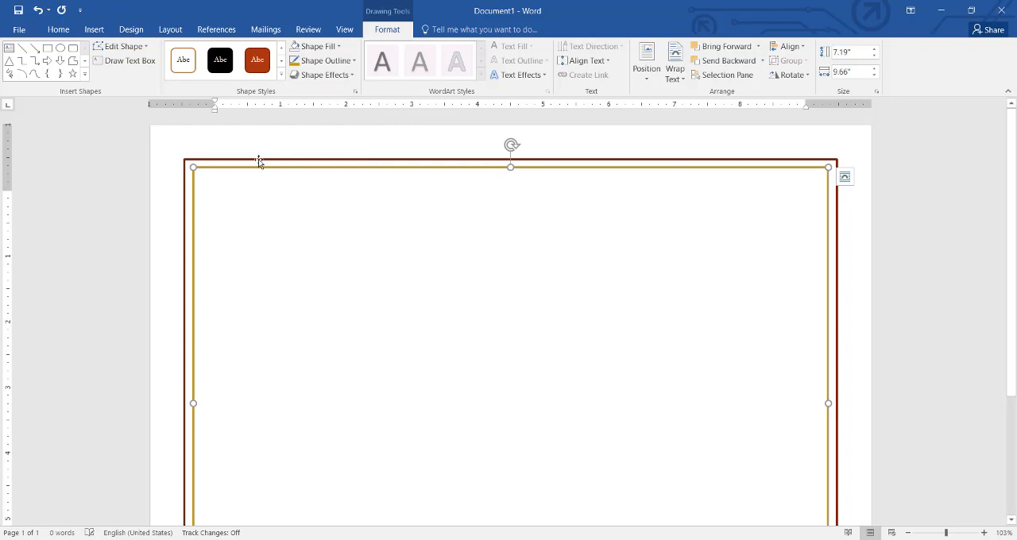
pyautogui.click(354, 61)
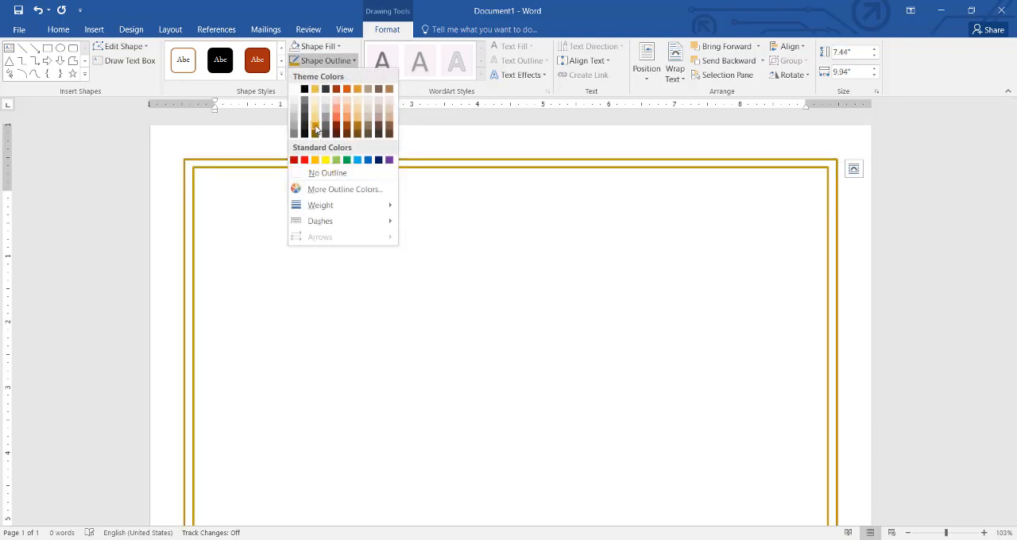
pyautogui.click(315, 130)
pyautogui.click(857, 293)
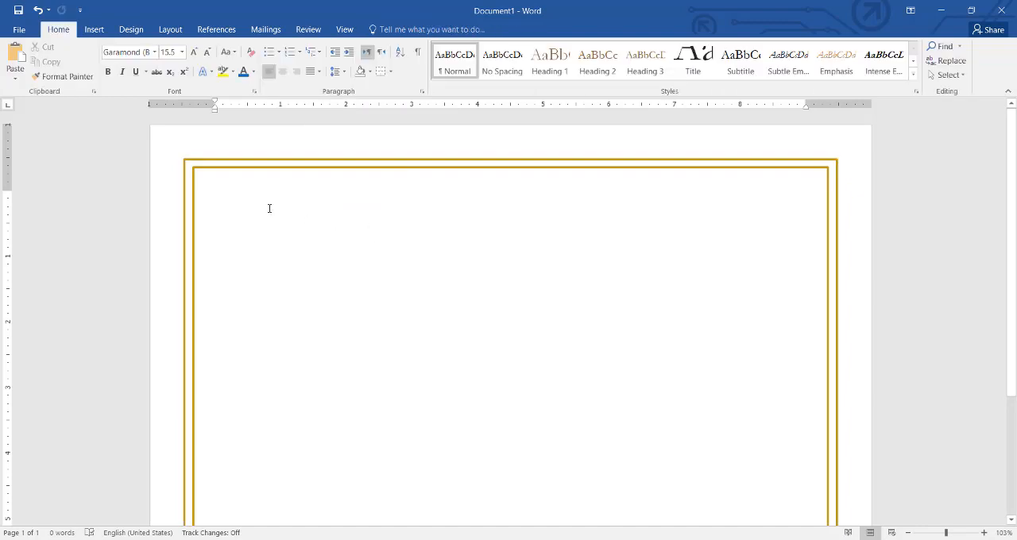
# Step: Draw a right triangle about 4.94" high and 3.85" wide over the upper middle of the page
pyautogui.click(96, 30)
pyautogui.click(191, 62)
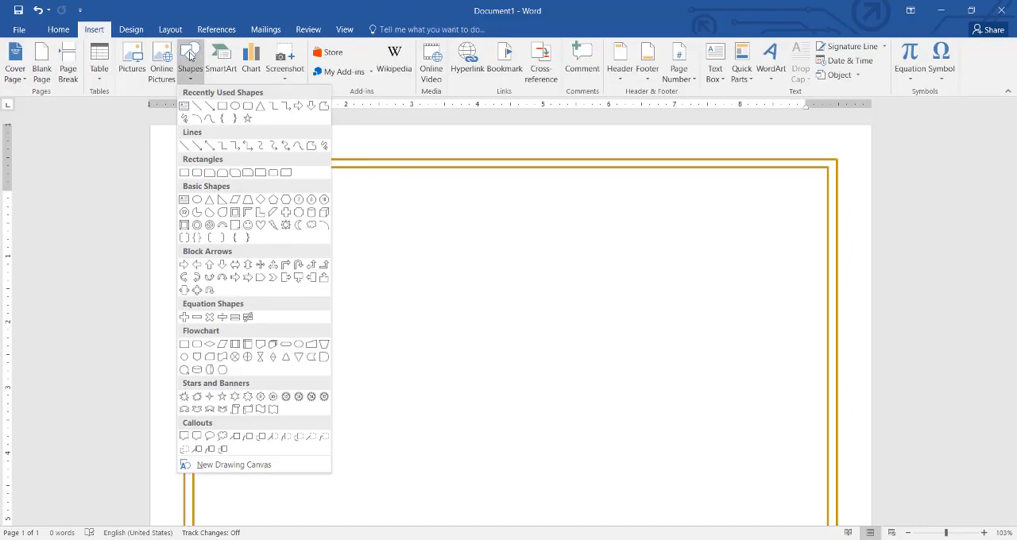
pyautogui.click(222, 200)
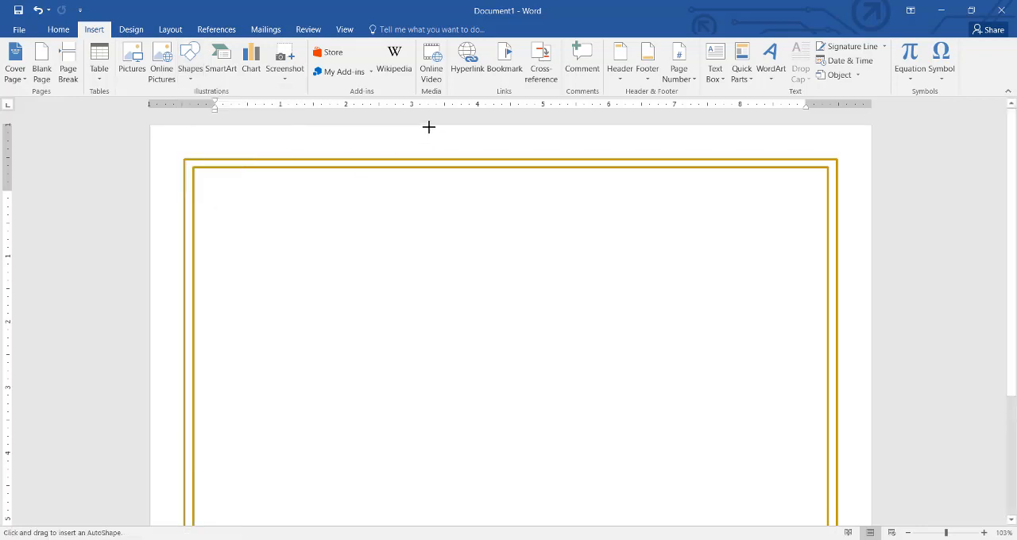
pyautogui.moveTo(429, 127)
pyautogui.mouseDown()
pyautogui.moveTo(391, 380)
pyautogui.moveTo(683, 452)
pyautogui.mouseUp()
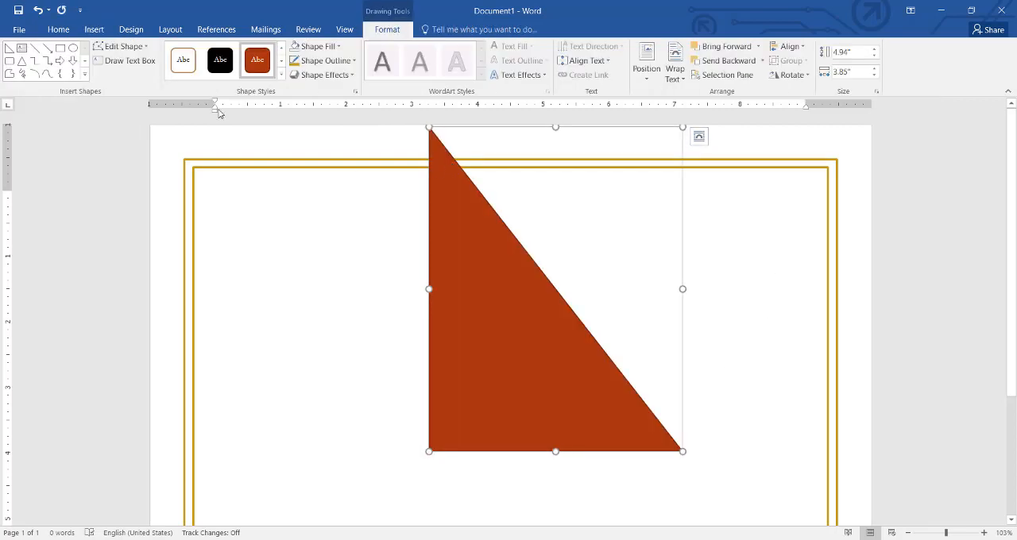
# Step: Apply the white-filled, thin-outlined preset style to the triangle and rotate it right 90°
pyautogui.click(183, 60)
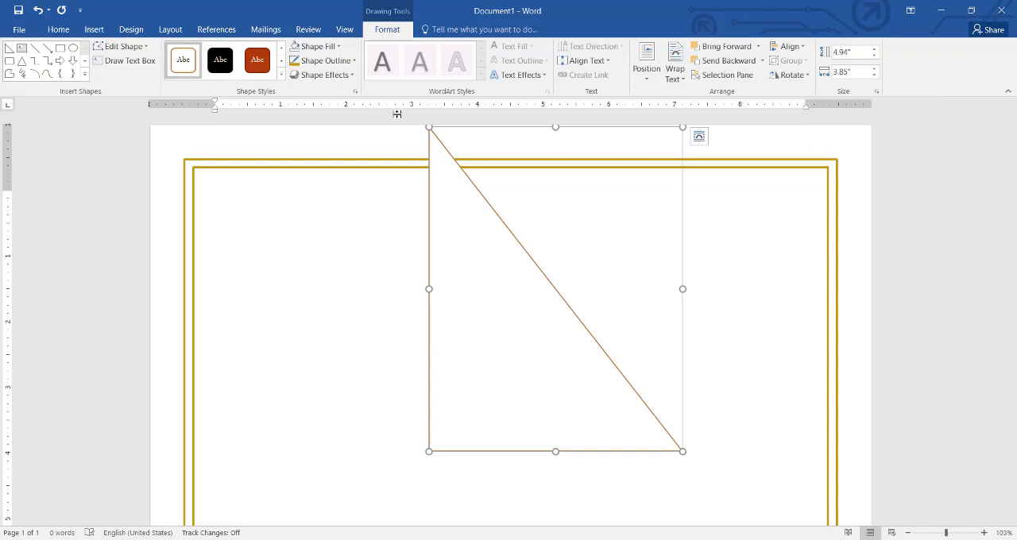
pyautogui.click(792, 74)
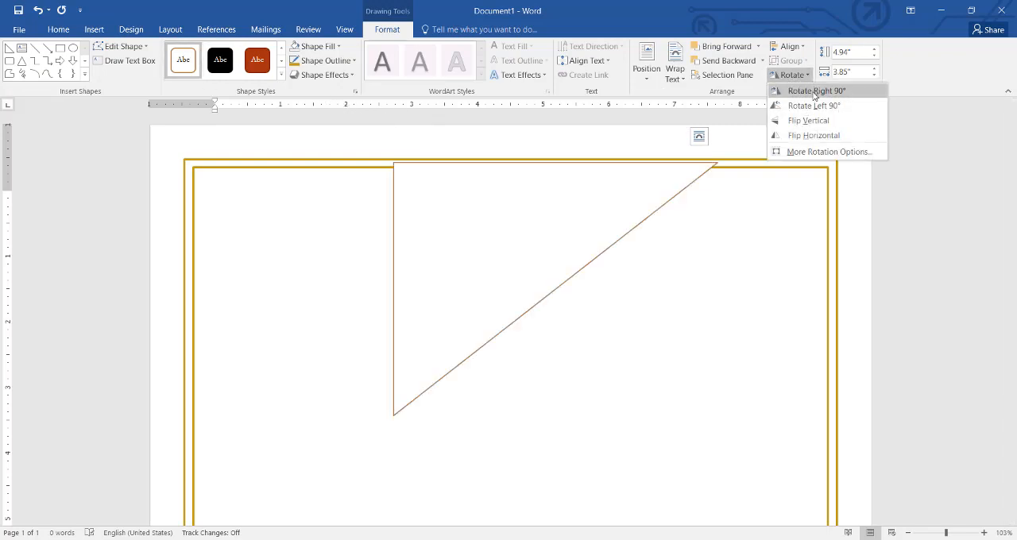
pyautogui.click(814, 93)
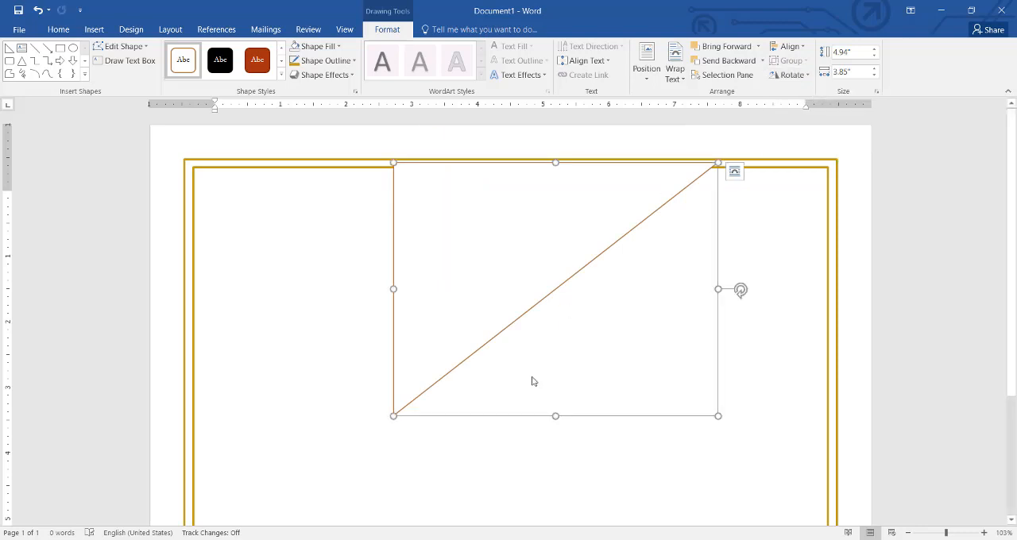
# Step: Fit the triangle flush into the page's upper-left corner and enlarge it to about 5.26" by 4.79"
pyautogui.moveTo(554, 415); pyautogui.dragTo(554, 452)
pyautogui.moveTo(447, 354); pyautogui.dragTo(236, 316)
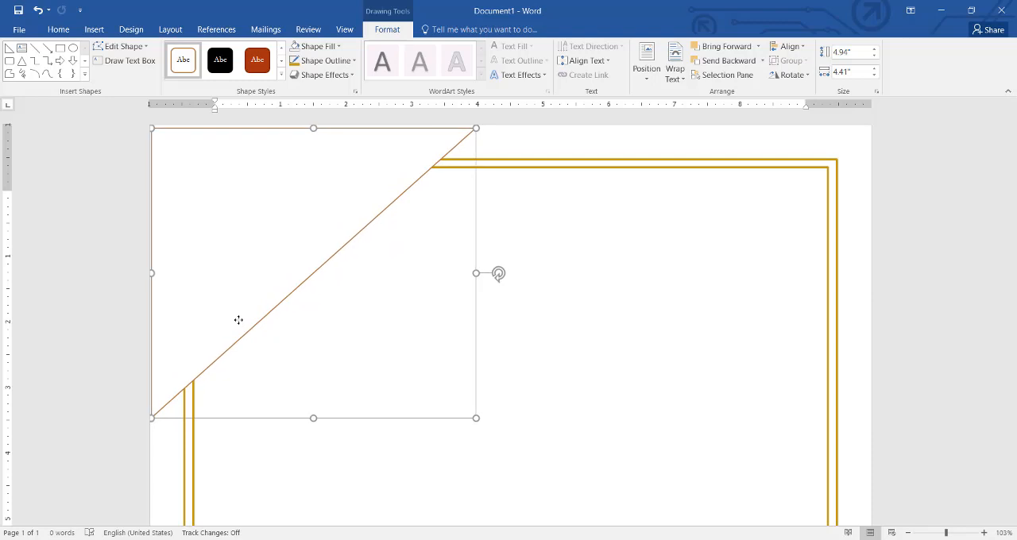
pyautogui.press('Right')
pyautogui.press('Right')
pyautogui.press('Right')
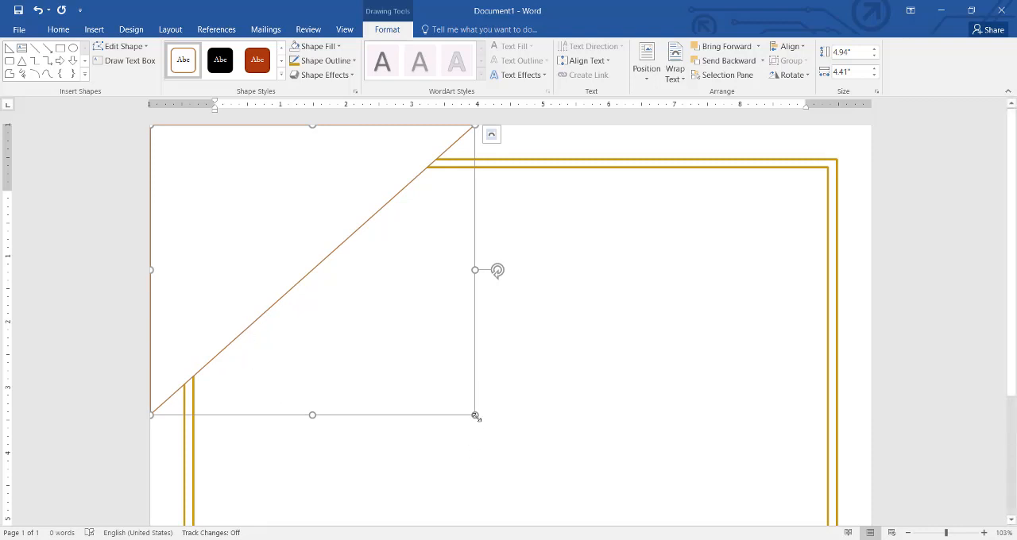
pyautogui.moveTo(475, 416); pyautogui.dragTo(496, 441)
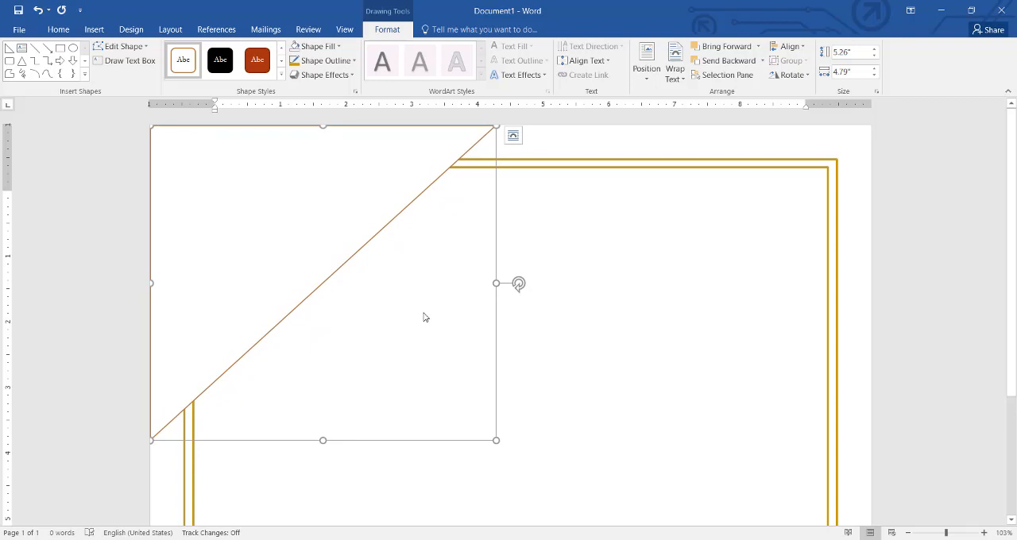
# Step: Duplicate the corner triangle and move the copy toward the lower-right part of the page
pyautogui.hotkey('ctrl', 'c')
pyautogui.hotkey('ctrl', 'v')
pyautogui.moveTo(337, 257); pyautogui.dragTo(581, 386)
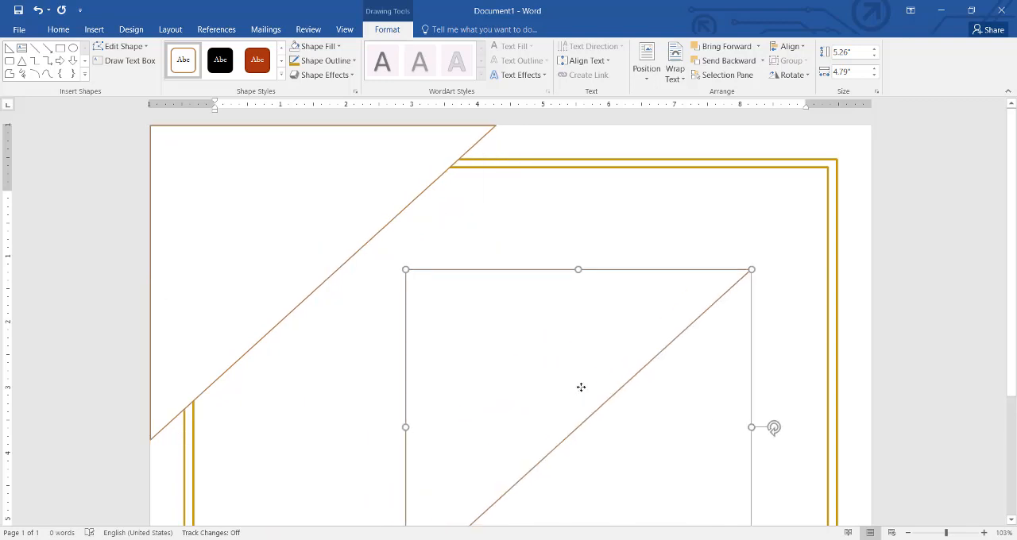
# Step: Rotate the triangle copy right 90° with a vertical flip, and fit it flush into the page's lower-right corner
pyautogui.click(790, 74)
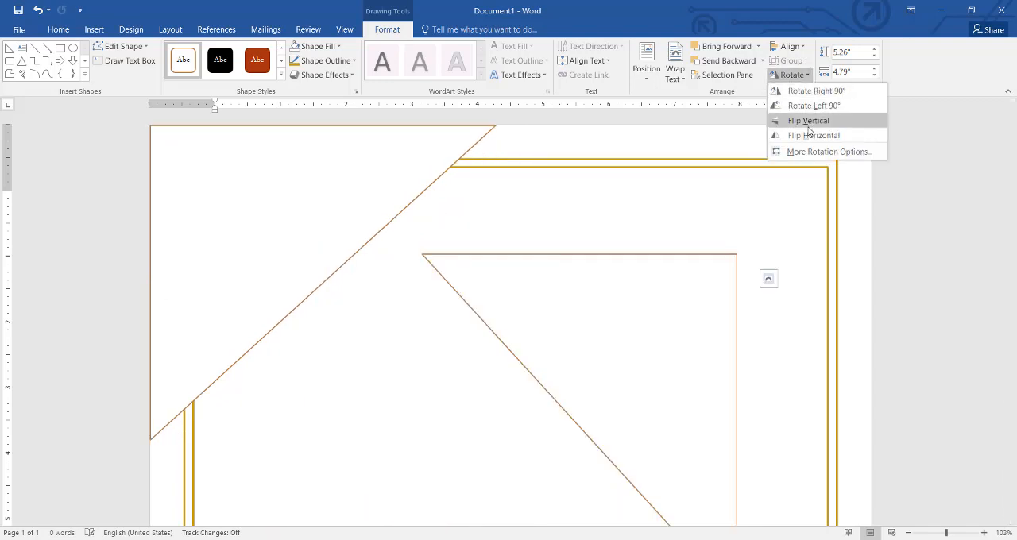
pyautogui.click(815, 93)
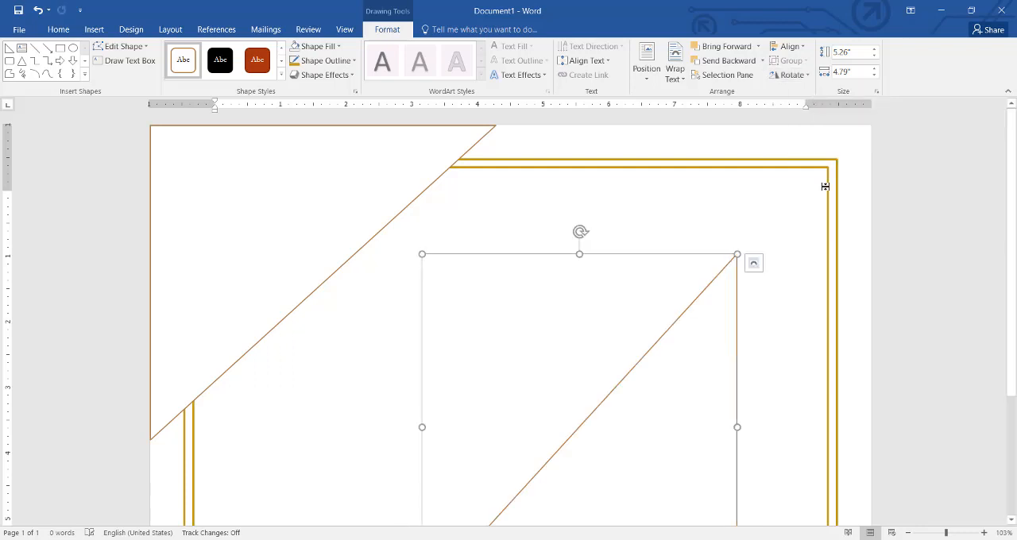
pyautogui.scroll(-4, 1003, 239)
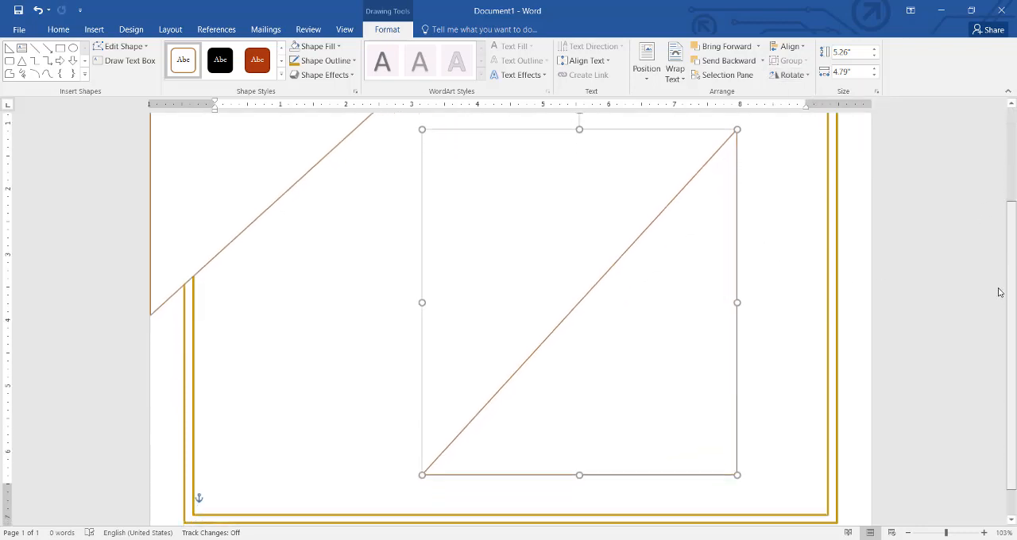
pyautogui.moveTo(1012, 251); pyautogui.dragTo(1012, 269)
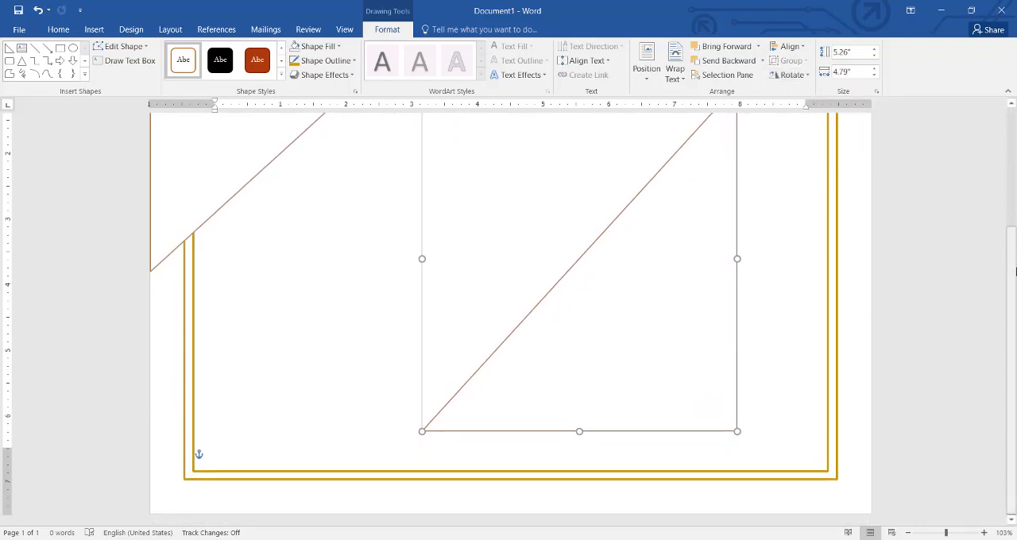
pyautogui.moveTo(692, 327); pyautogui.dragTo(826, 406)
pyautogui.press('Down')
pyautogui.press('Down')
pyautogui.press('Down')
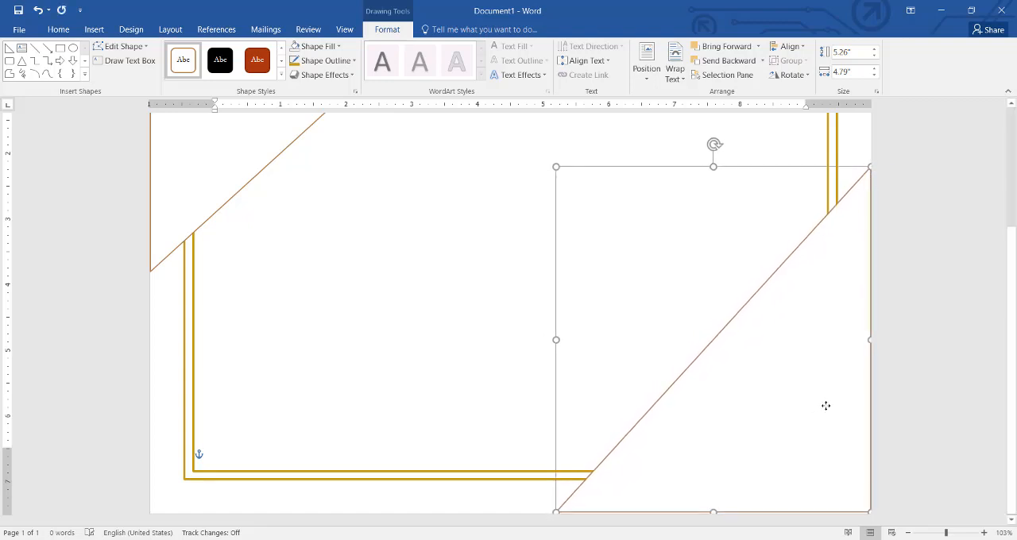
pyautogui.press('Up')
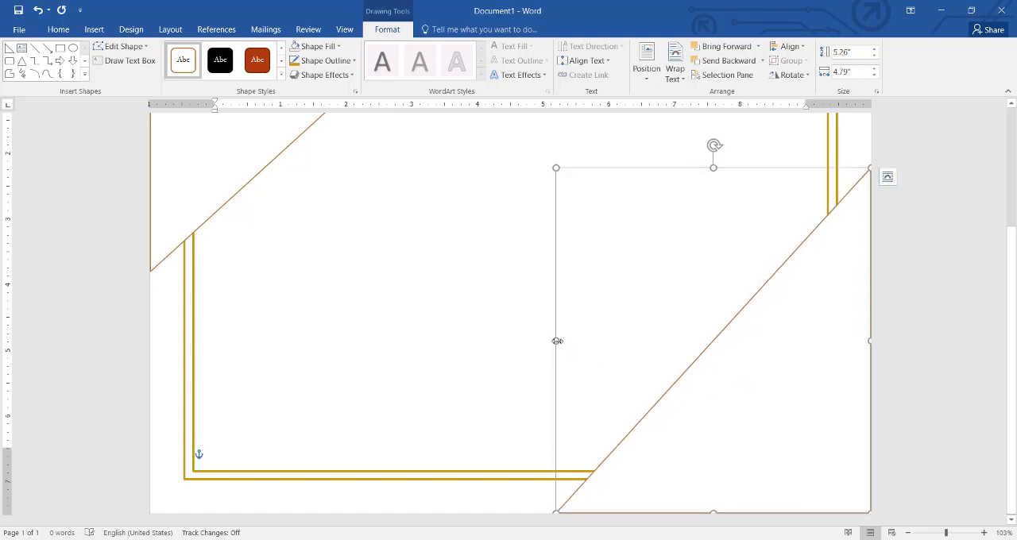
# Step: Remove the outline from the lower-right and upper-left corner triangles
pyautogui.click(457, 364)
pyautogui.click(821, 352)
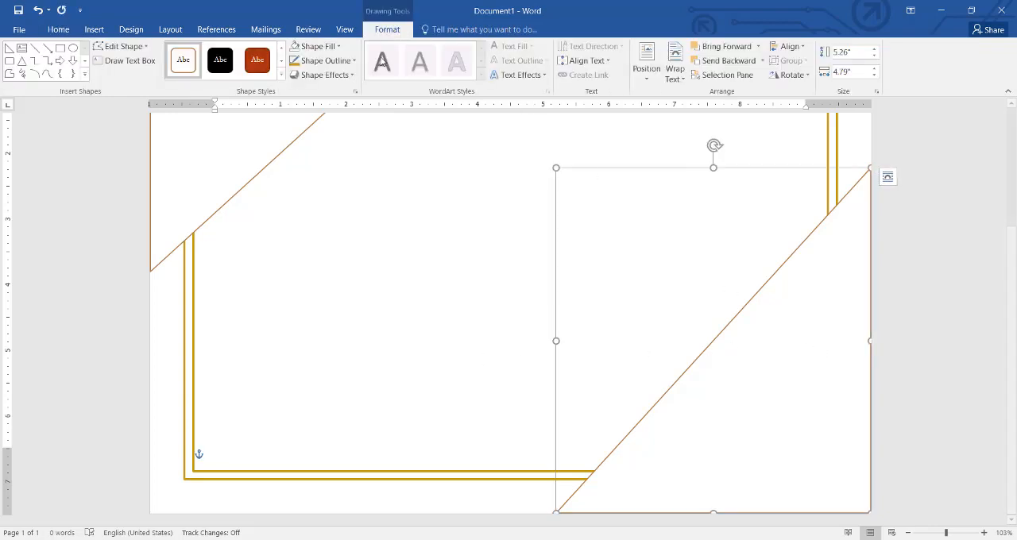
pyautogui.click(353, 61)
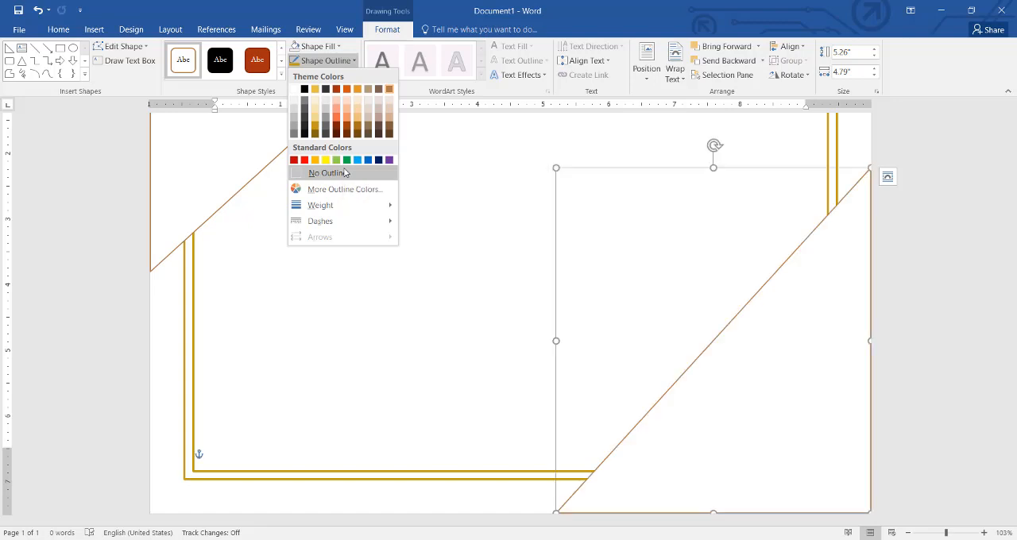
pyautogui.click(344, 173)
pyautogui.click(236, 151)
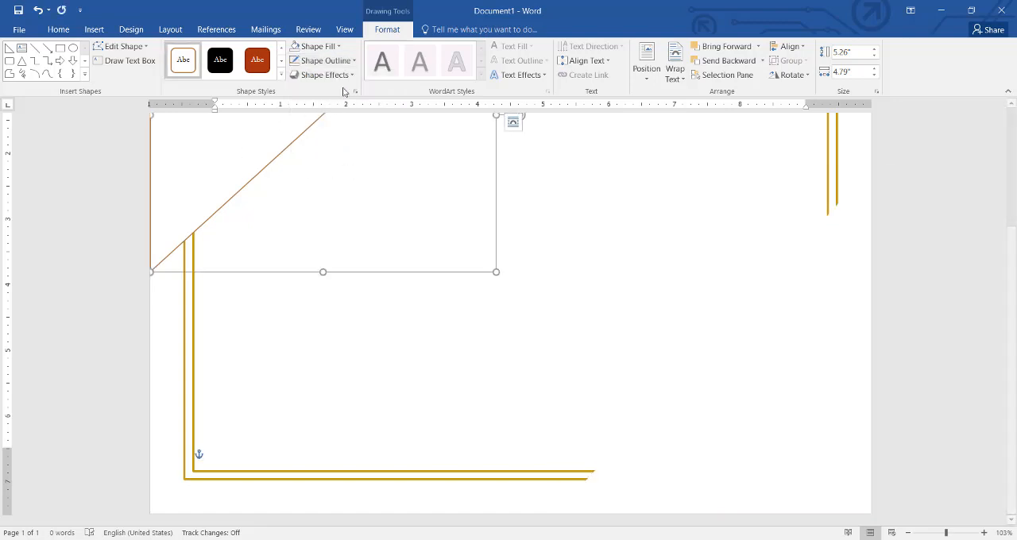
pyautogui.click(353, 62)
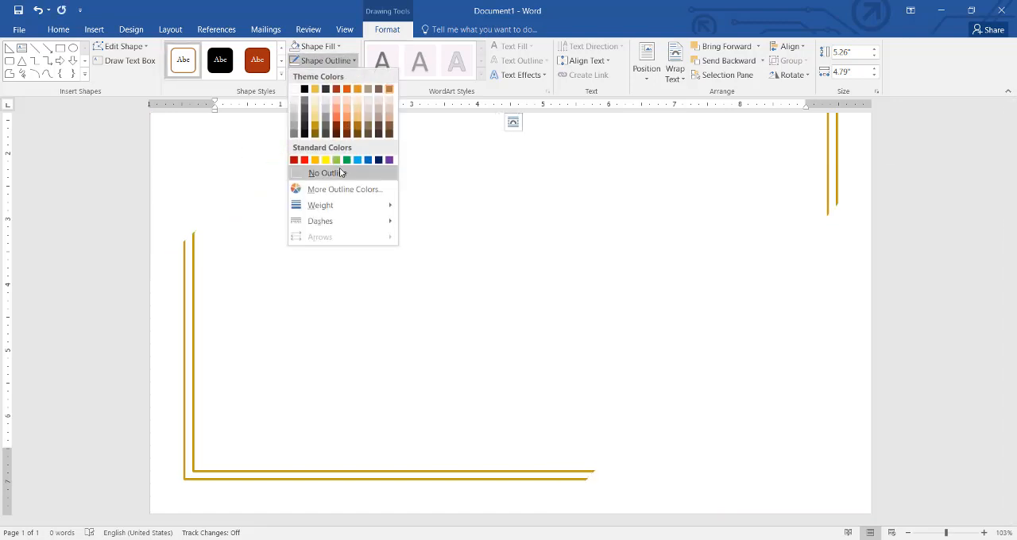
pyautogui.click(327, 172)
pyautogui.click(513, 319)
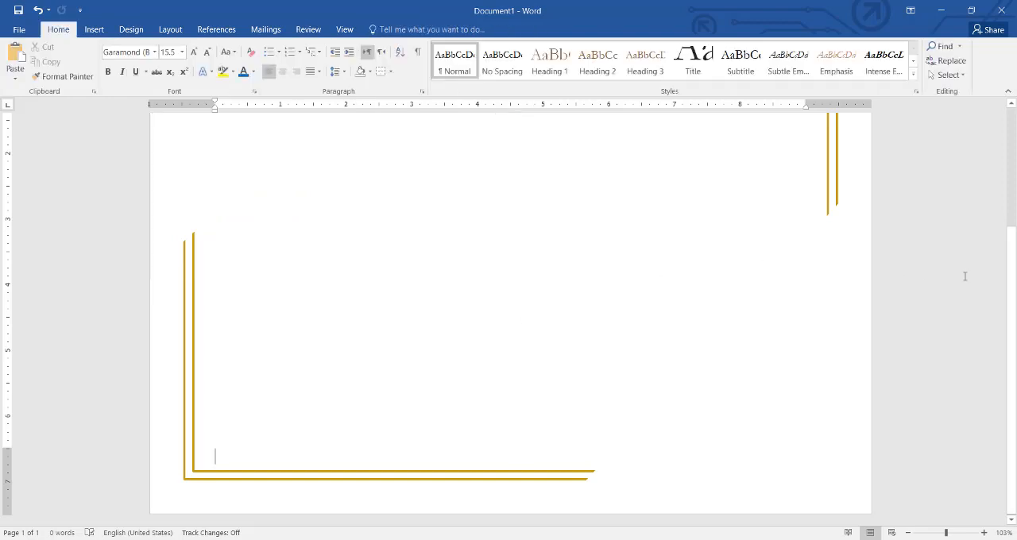
# Step: Paste another copy of the outlined triangle and fit it flush into the page's upper-left corner
pyautogui.scroll(3, 325, 241)
pyautogui.scroll(-3, 393, 243)
pyautogui.hotkey('ctrl', 'v')
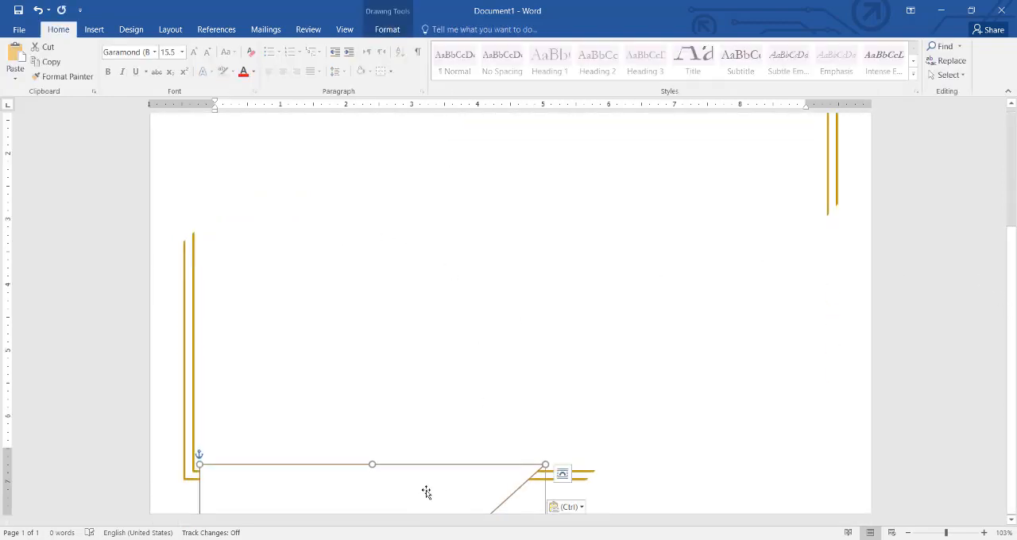
pyautogui.moveTo(424, 491); pyautogui.dragTo(413, 132)
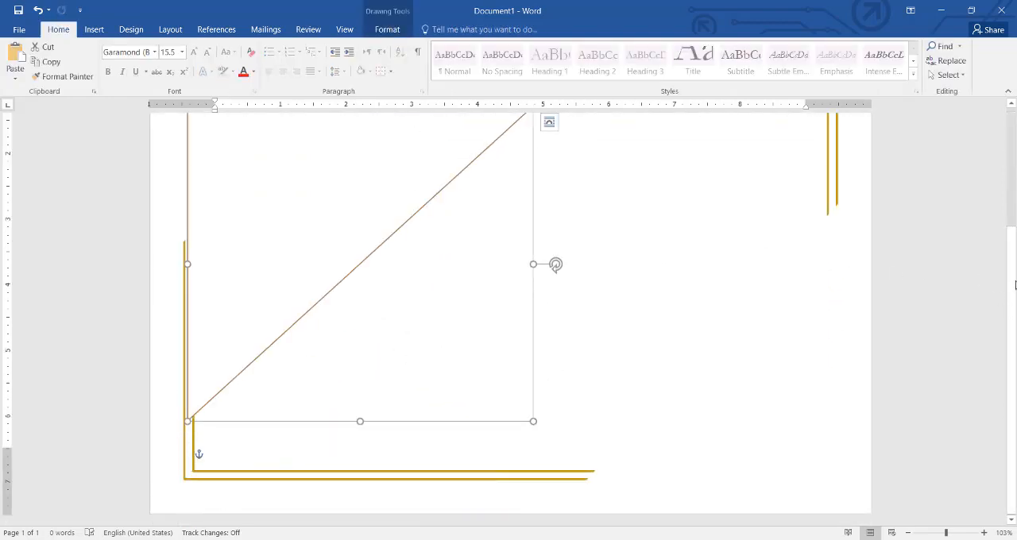
pyautogui.moveTo(1015, 285); pyautogui.dragTo(1015, 169)
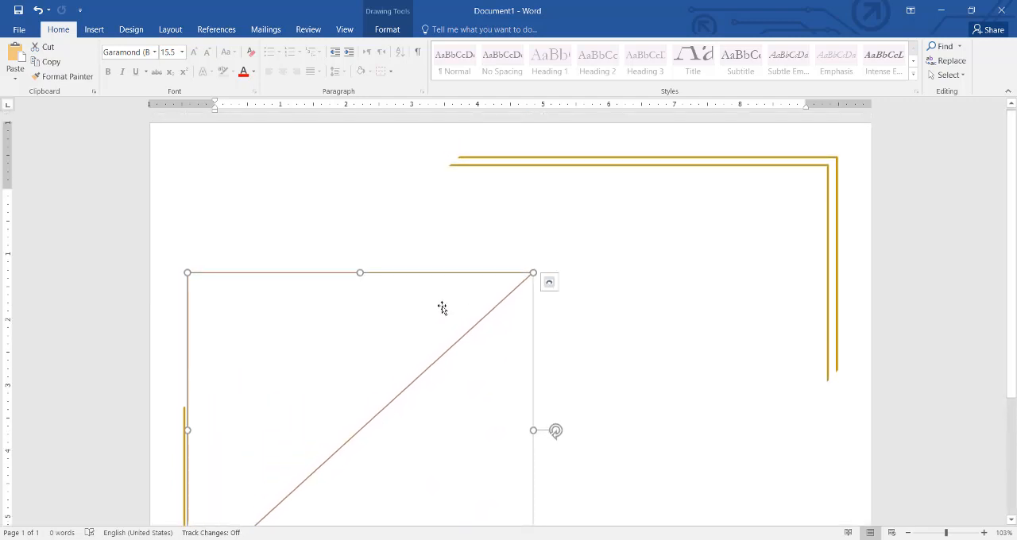
pyautogui.moveTo(442, 308); pyautogui.dragTo(407, 163)
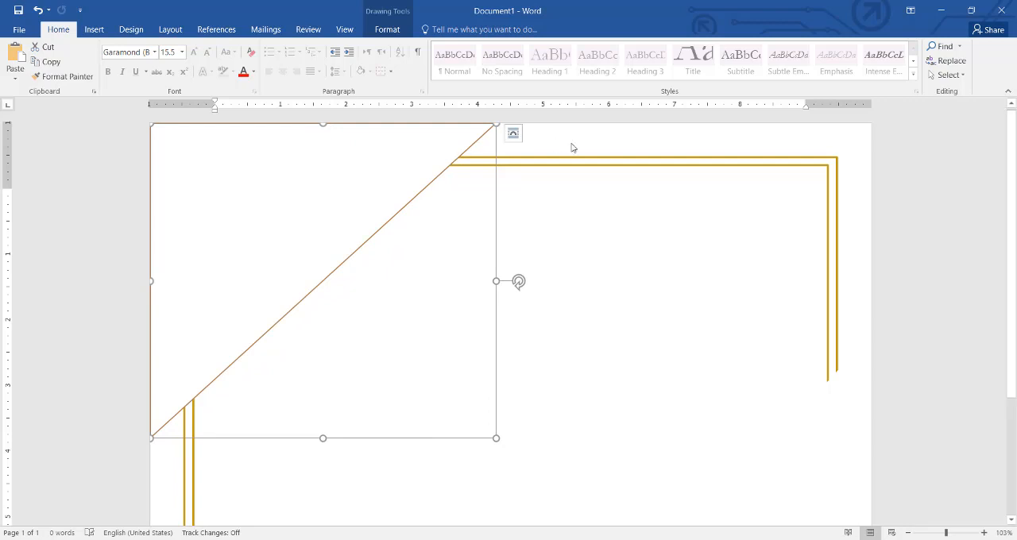
# Step: Edit the pasted triangle's points so it spans about 3.52" down the page's left edge and points inward about 2.4"
pyautogui.click(145, 47)
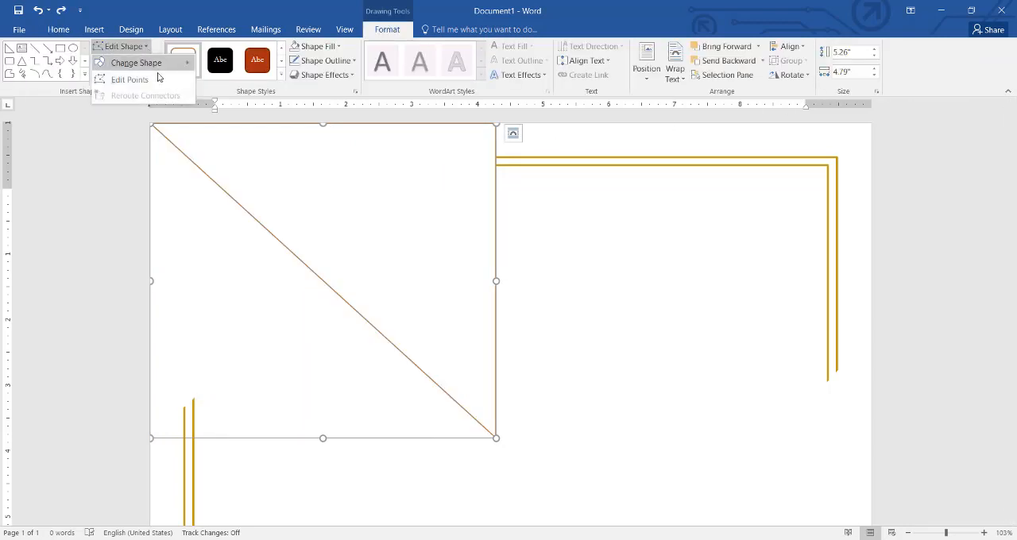
pyautogui.click(123, 77)
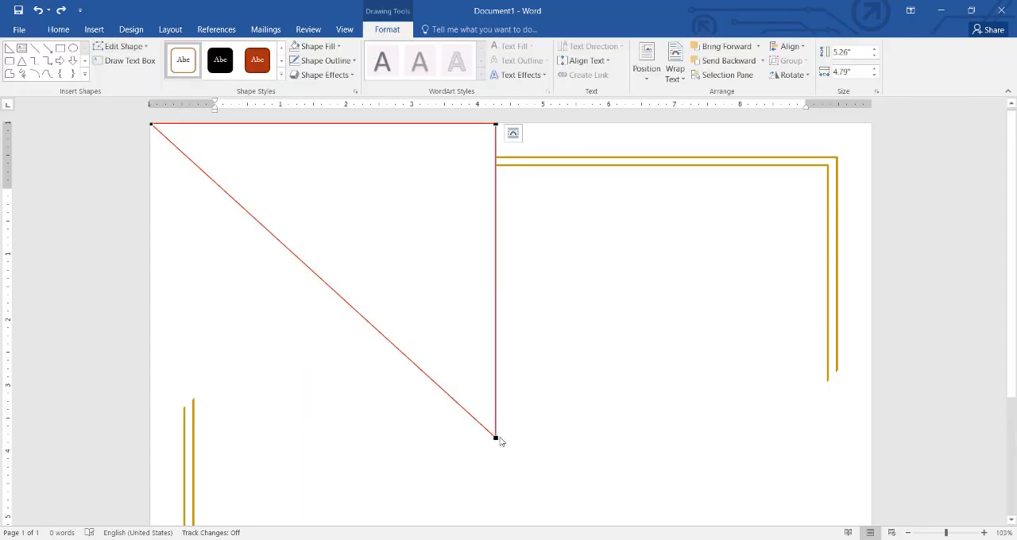
pyautogui.moveTo(496, 437); pyautogui.dragTo(151, 354)
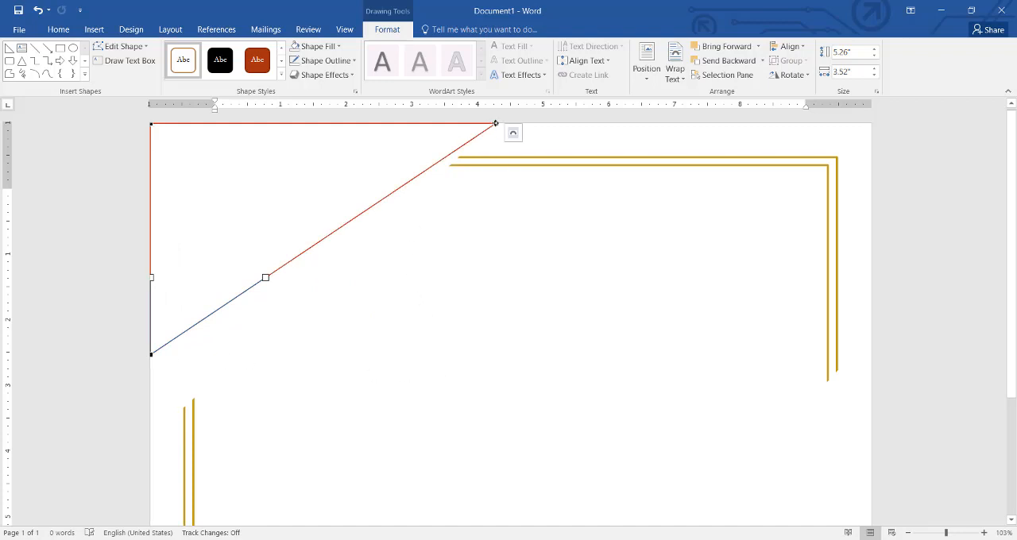
pyautogui.moveTo(496, 124); pyautogui.dragTo(307, 248)
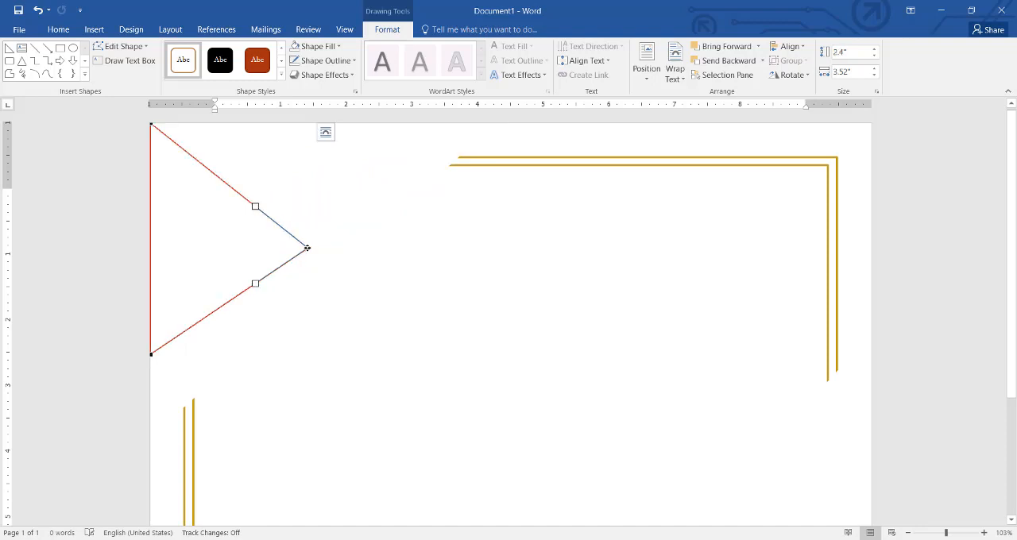
pyautogui.click(378, 288)
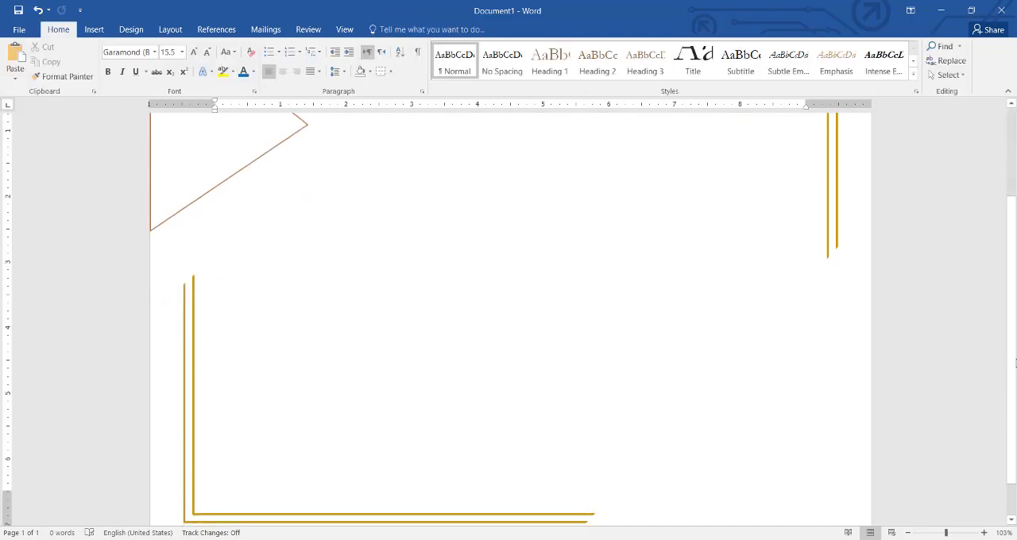
pyautogui.scroll(3, 678, 337)
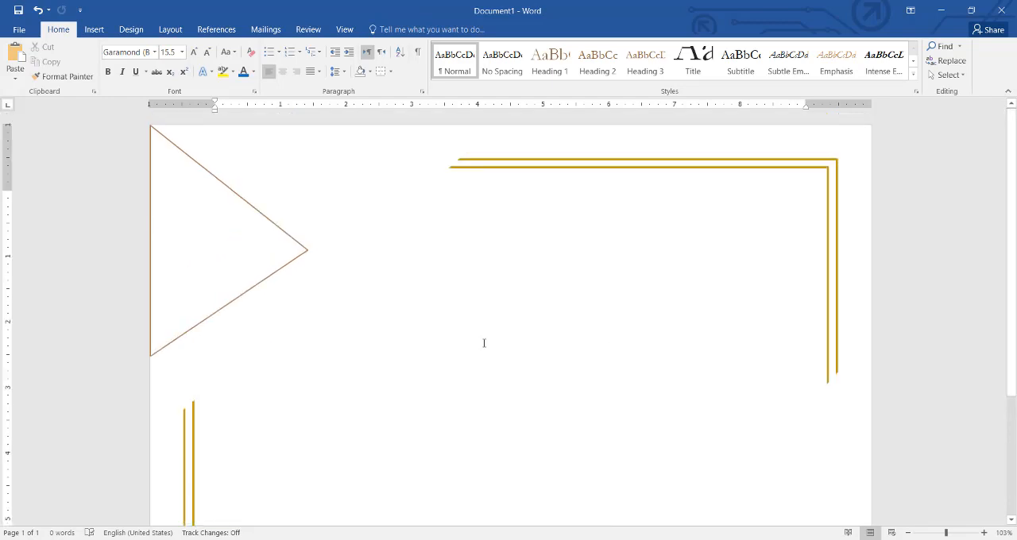
# Step: Fill the left-edge triangle with the gold theme colour
pyautogui.click(303, 249)
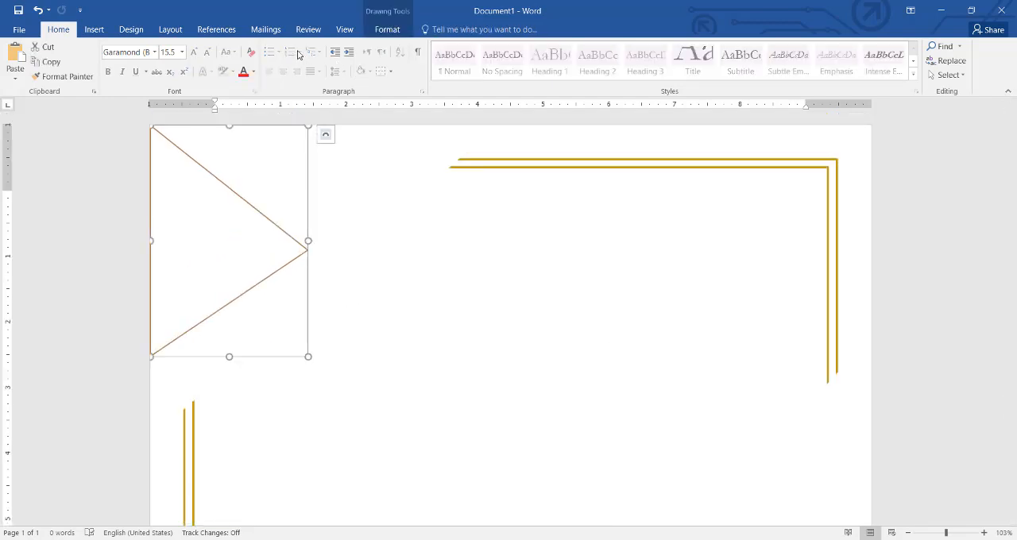
pyautogui.click(388, 30)
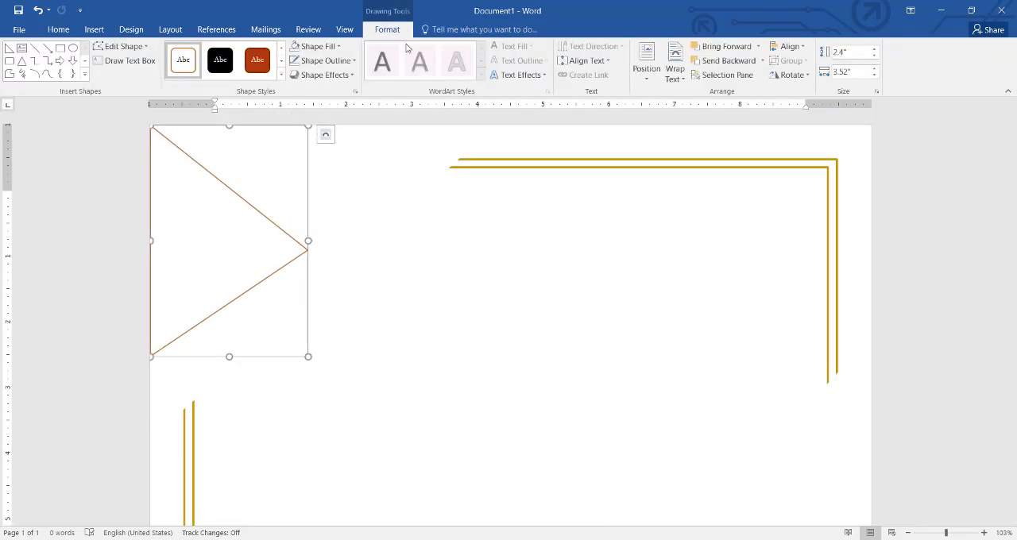
pyautogui.click(340, 48)
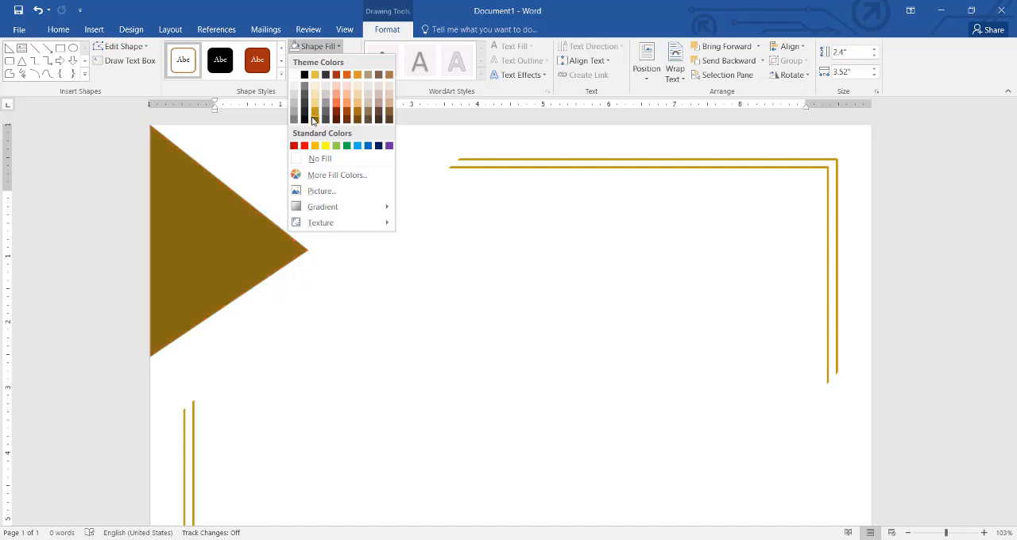
pyautogui.click(315, 75)
pyautogui.click(378, 241)
pyautogui.scroll(-3, 376, 239)
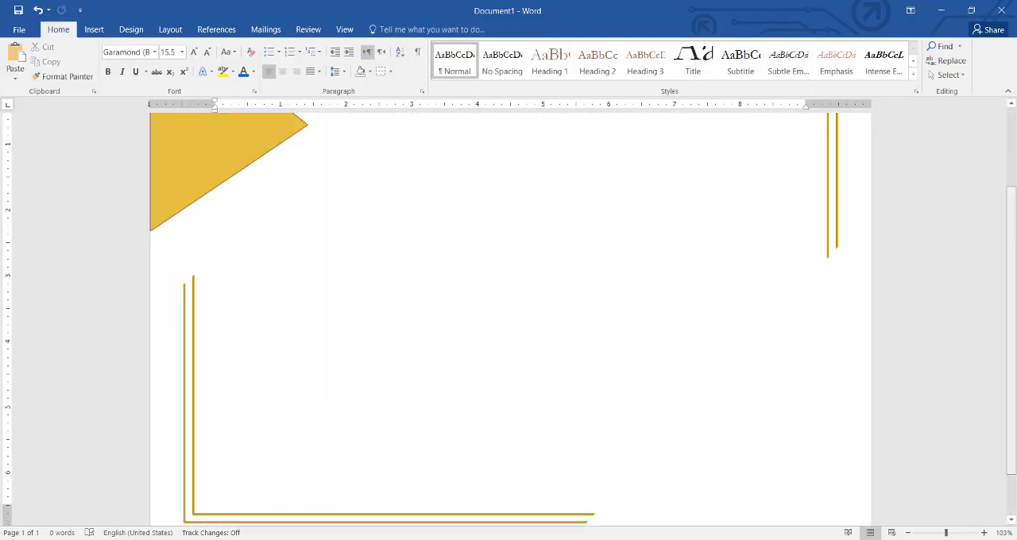
pyautogui.scroll(3, 626, 302)
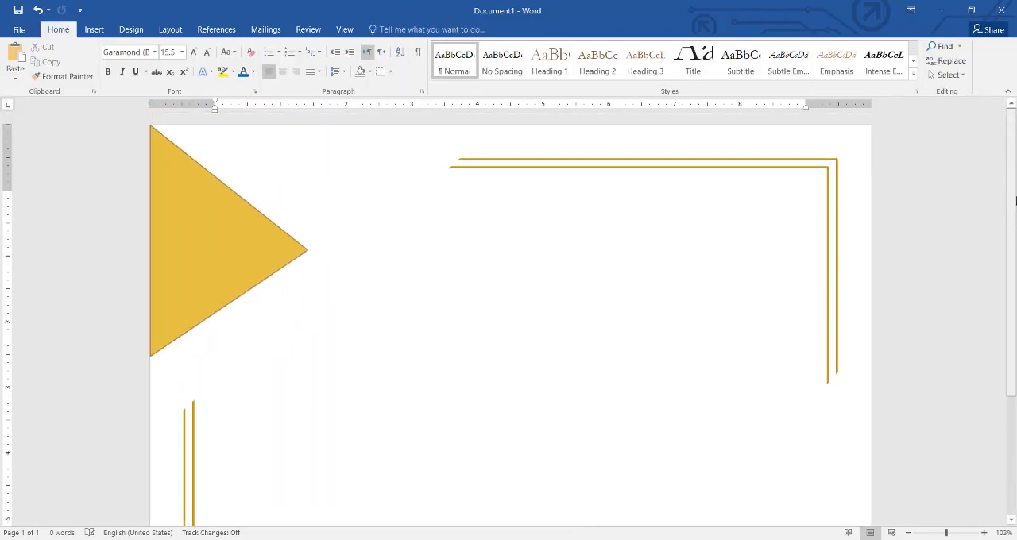
# Step: Duplicate the gold triangle beside the original and rotate the copy right 90°
pyautogui.click(263, 259)
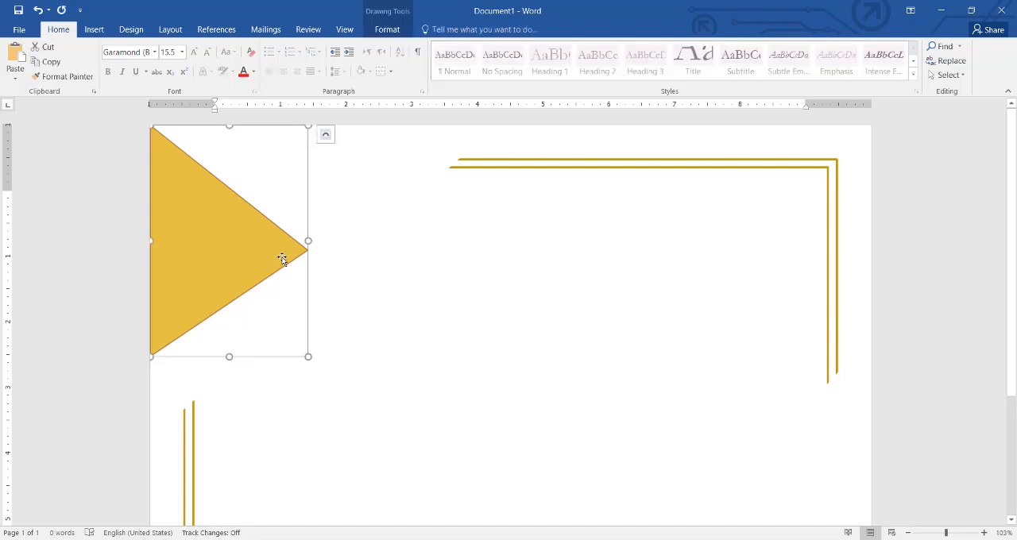
pyautogui.hotkey('ctrl', 'c')
pyautogui.hotkey('ctrl', 'v')
pyautogui.moveTo(291, 256); pyautogui.dragTo(481, 268)
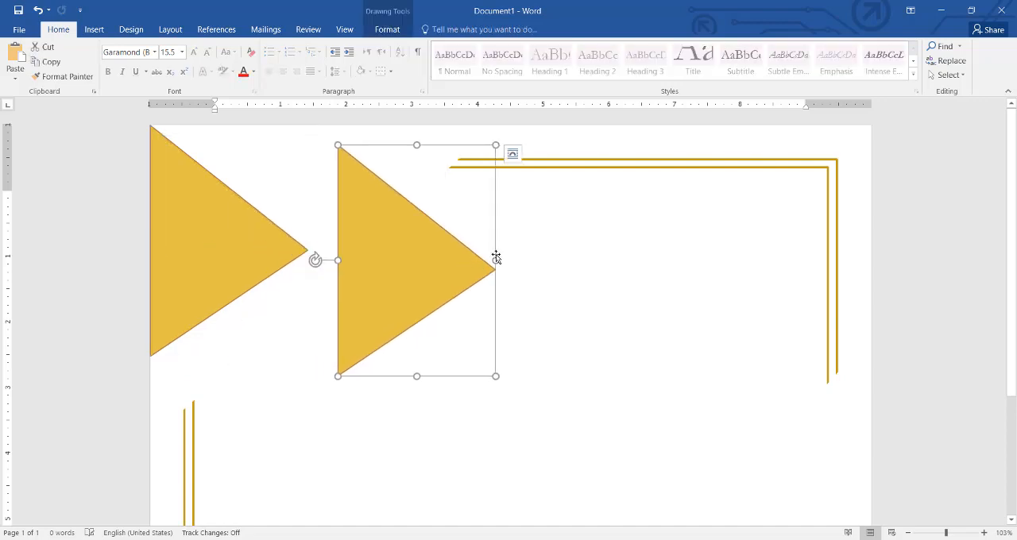
pyautogui.click(389, 30)
pyautogui.click(806, 78)
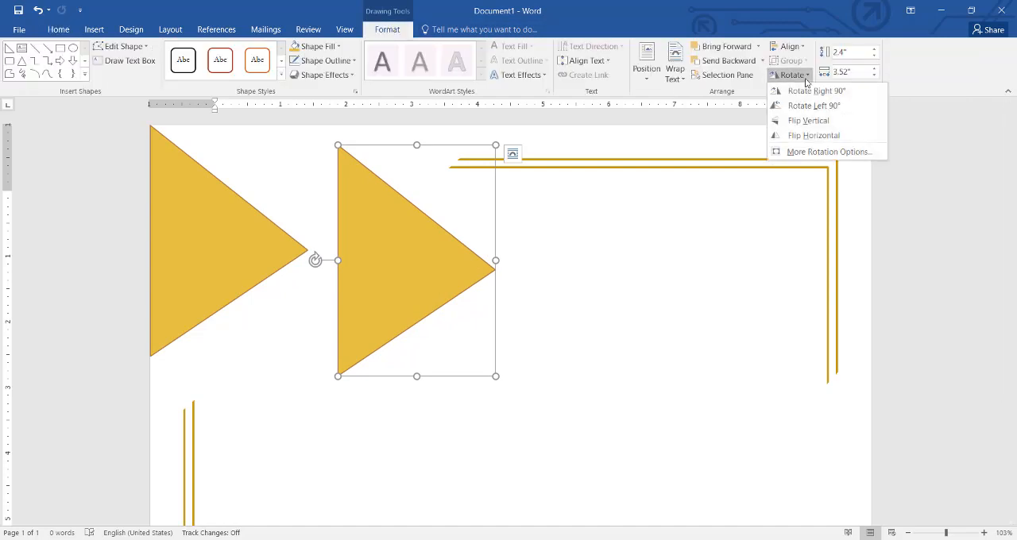
pyautogui.click(808, 91)
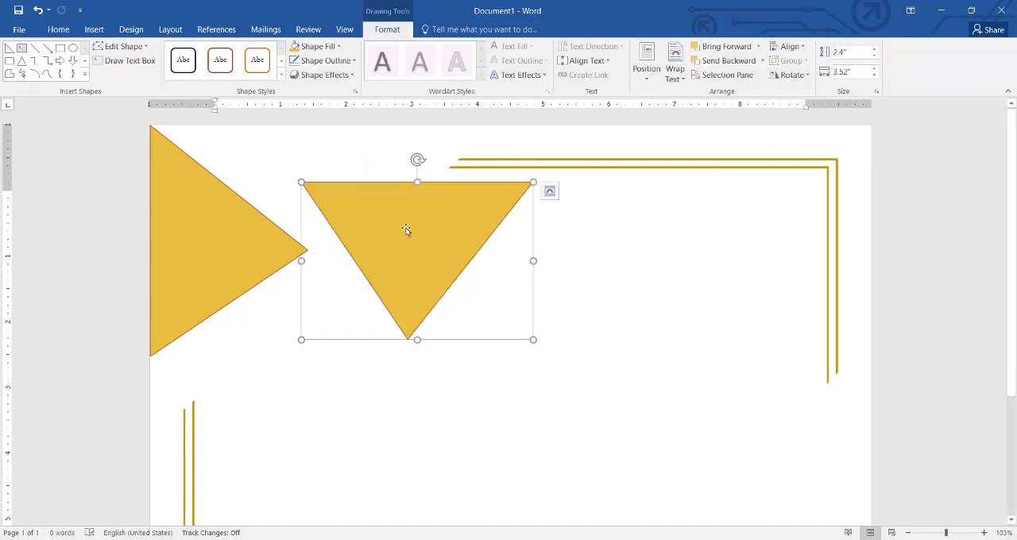
# Step: Fit the rotated gold copy flush into the page's upper-left corner and enlarge it to about 2.86" by 4.86"
pyautogui.moveTo(406, 230); pyautogui.dragTo(254, 173)
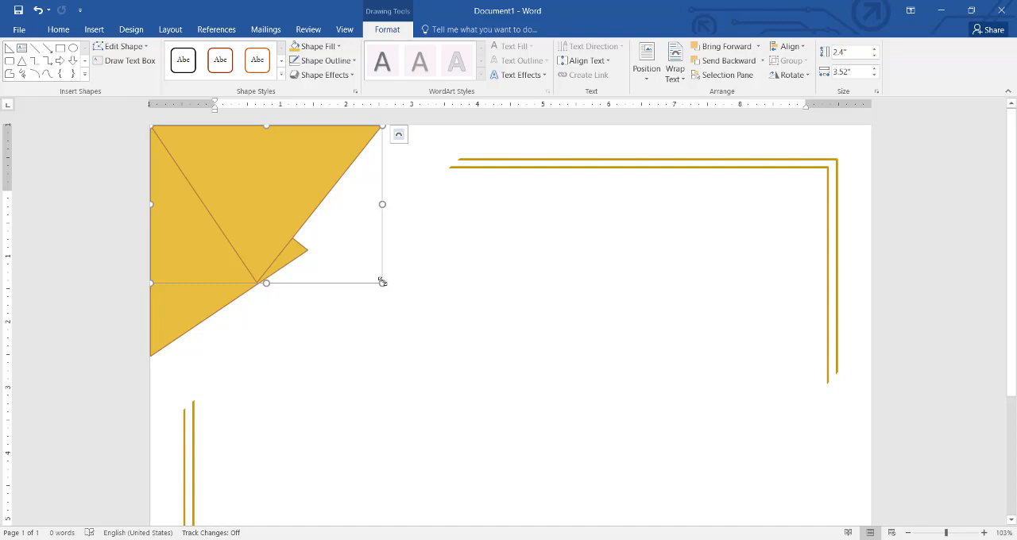
pyautogui.moveTo(387, 285); pyautogui.dragTo(470, 314)
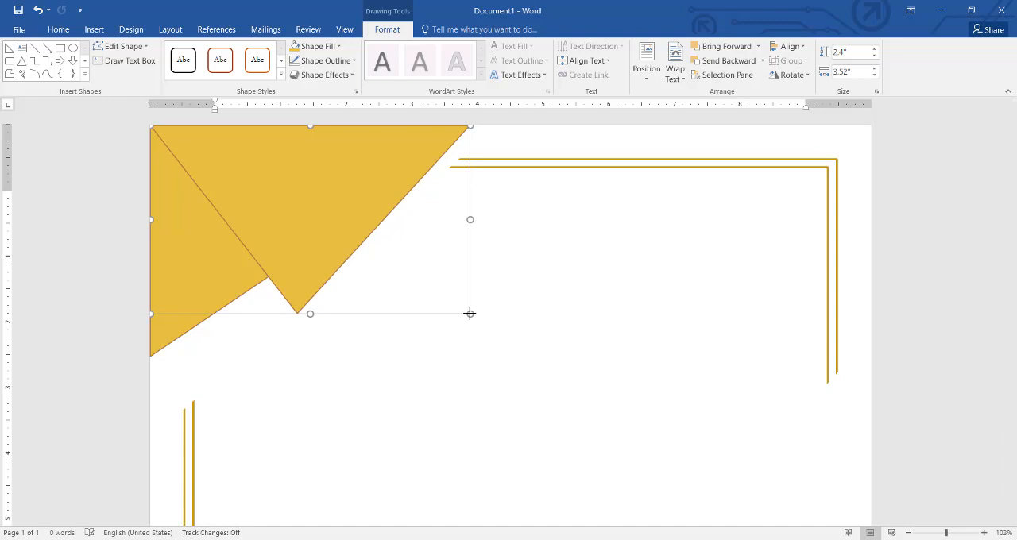
pyautogui.moveTo(470, 314); pyautogui.dragTo(470, 314)
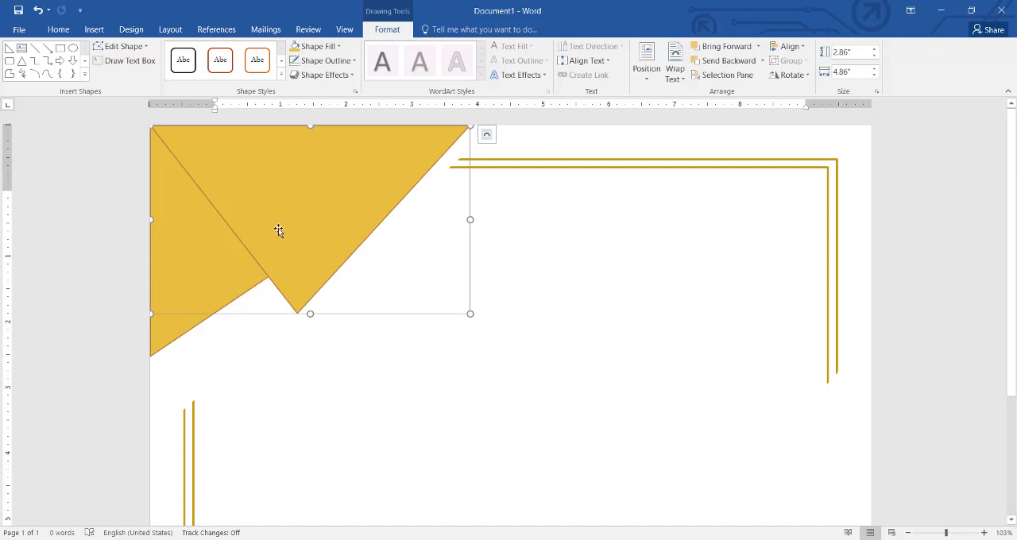
# Step: Edit the upper triangle's points, pulling its bottom tip up and inward so the shape is about 2.34" high
pyautogui.click(121, 46)
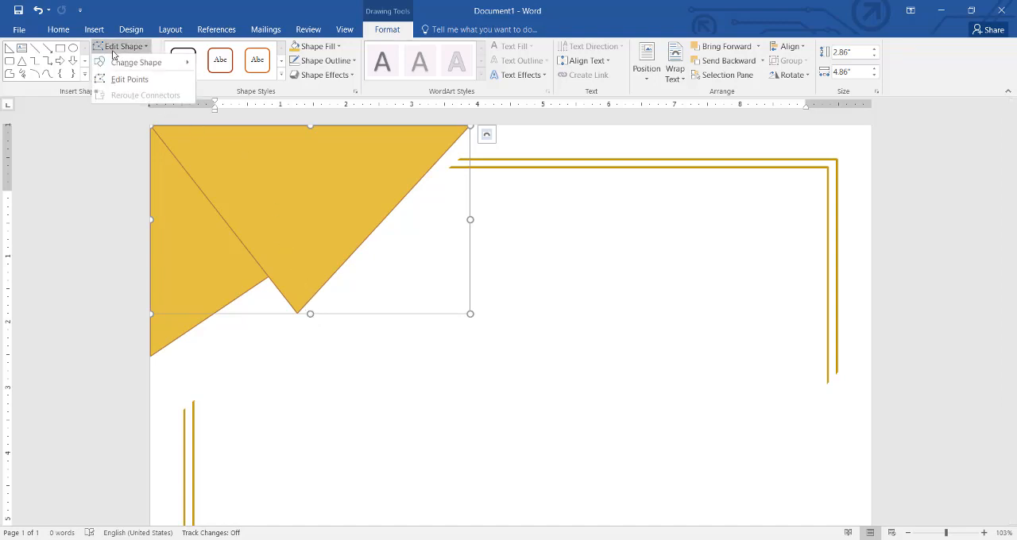
pyautogui.click(125, 80)
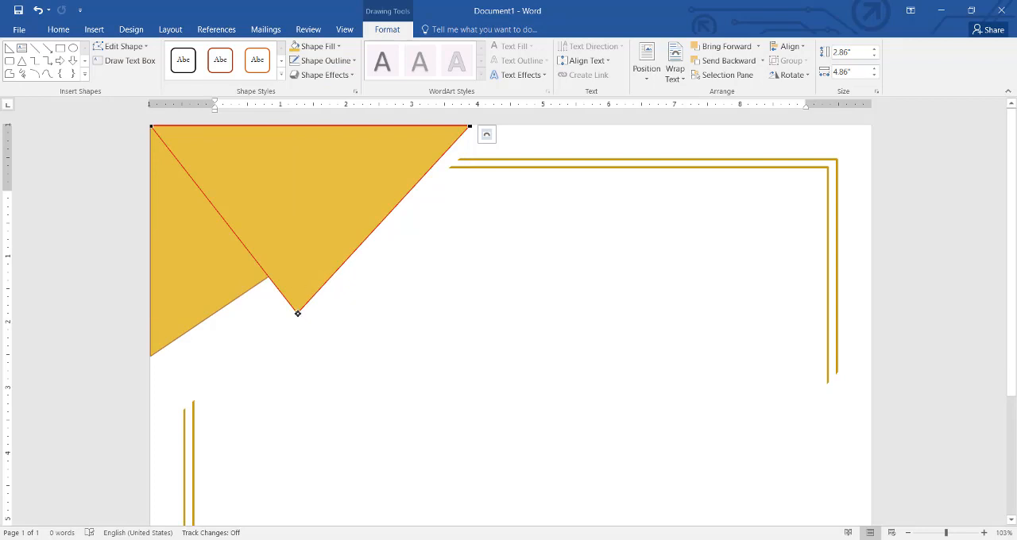
pyautogui.moveTo(298, 314); pyautogui.dragTo(318, 280)
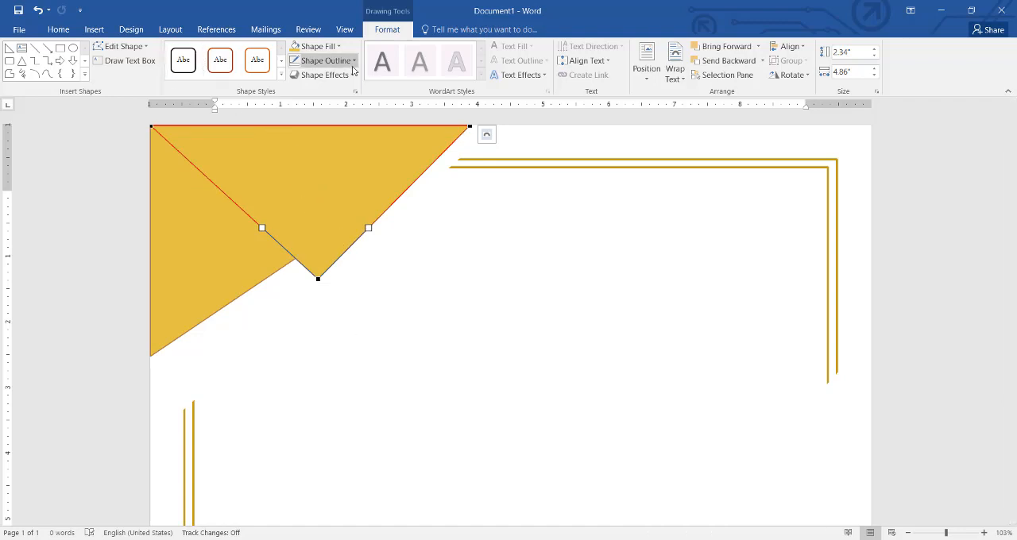
# Step: Fill the upper triangle with the theme colour Dark Red, Accent 1
pyautogui.click(329, 46)
pyautogui.click(342, 49)
pyautogui.click(342, 49)
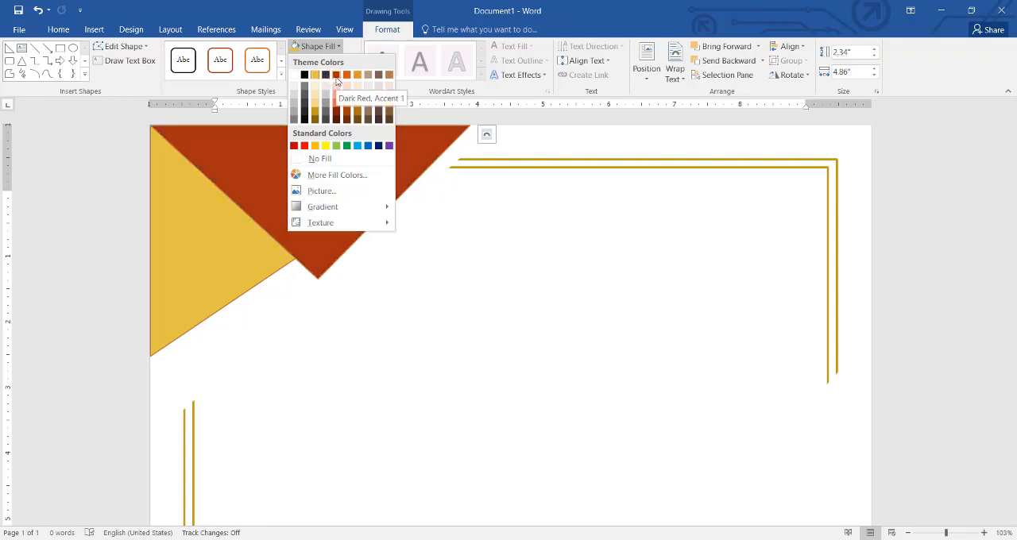
pyautogui.click(337, 77)
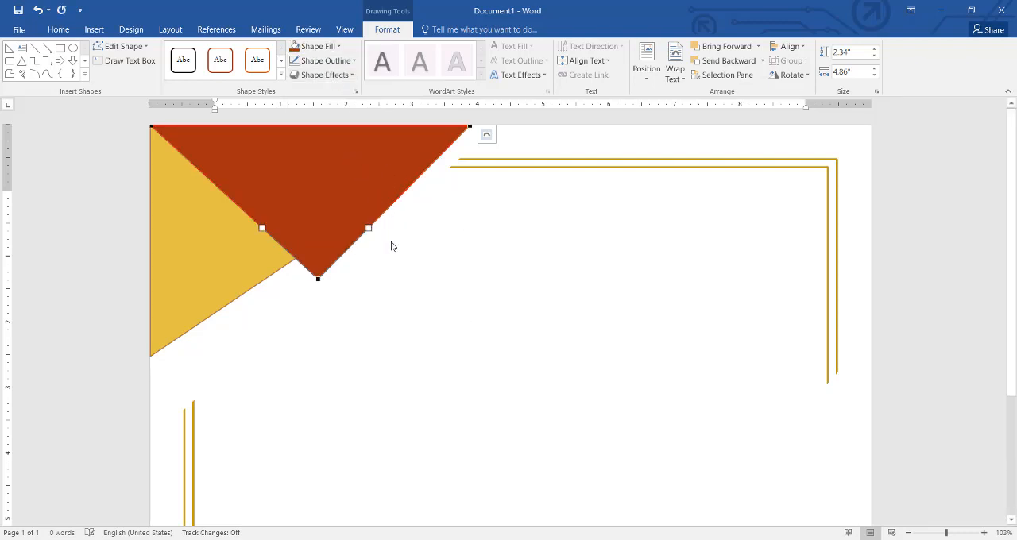
pyautogui.click(487, 134)
pyautogui.click(475, 275)
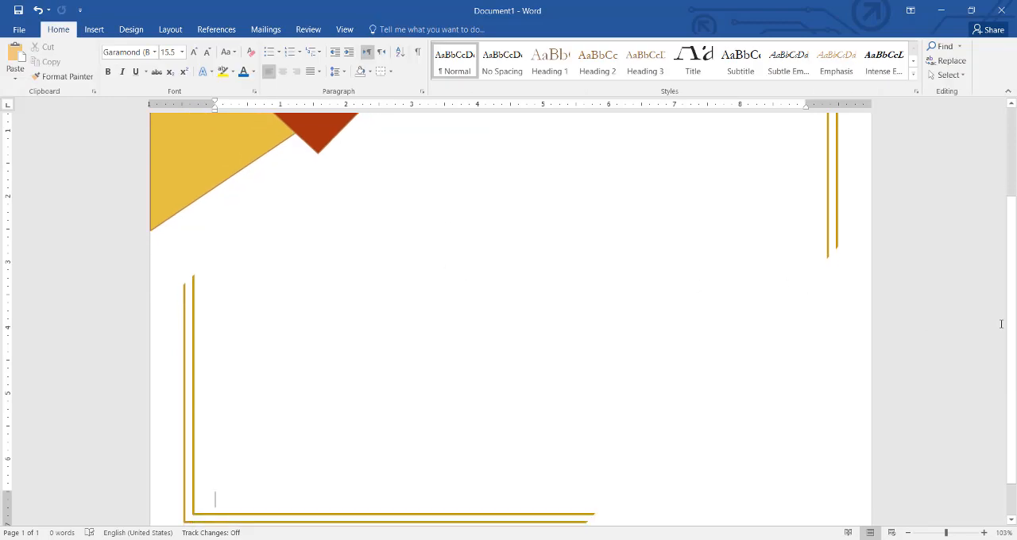
# Step: Duplicate the dark red triangle and nest the copy inside it, flush with the page's top edge, at about 2.16" by 4.5"
pyautogui.scroll(3, 1002, 324)
pyautogui.click(364, 177)
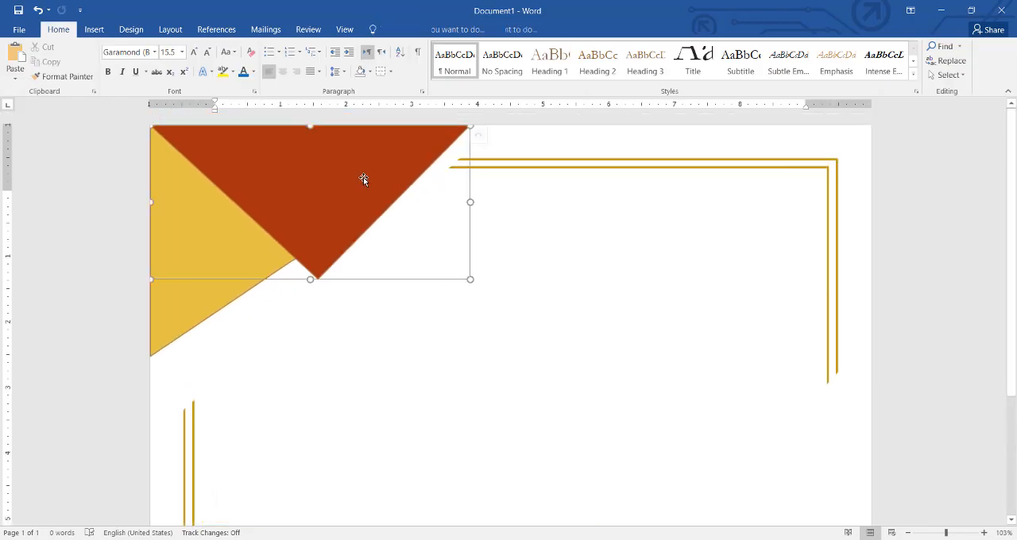
pyautogui.hotkey('ctrl', 'v')
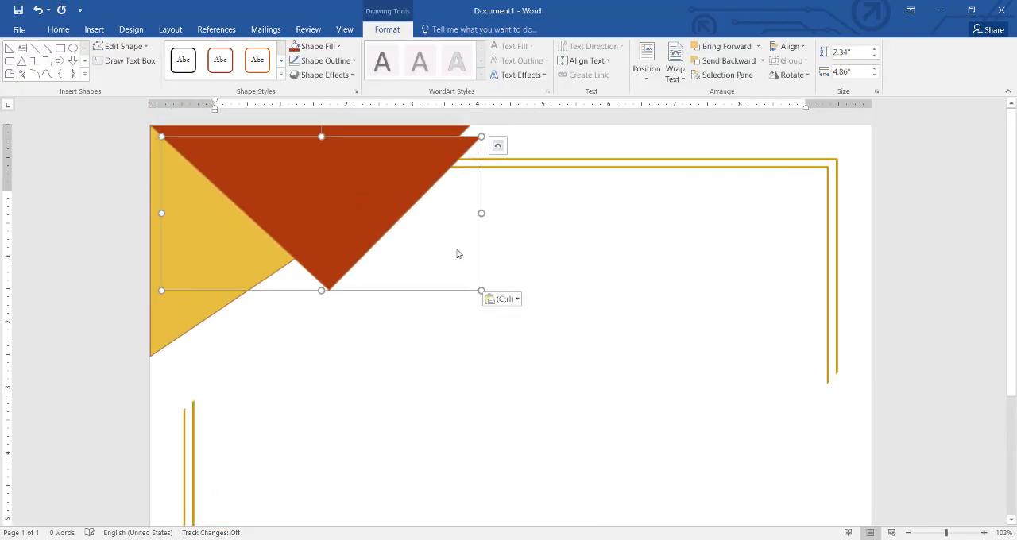
pyautogui.moveTo(480, 289); pyautogui.dragTo(463, 279)
pyautogui.moveTo(352, 175); pyautogui.dragTo(353, 171)
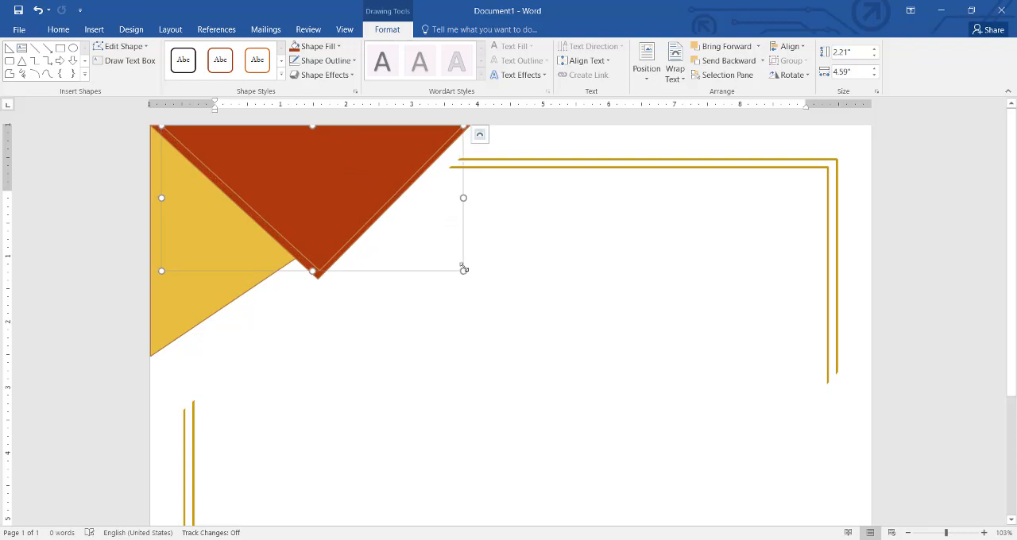
pyautogui.moveTo(464, 271); pyautogui.dragTo(457, 267)
pyautogui.press('Right')
pyautogui.press('Right')
pyautogui.press('Right')
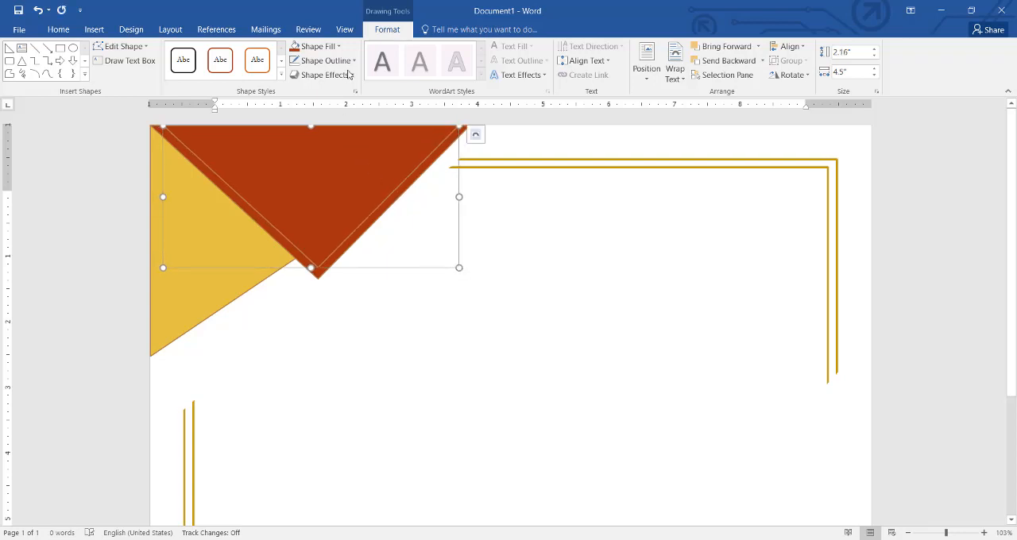
# Step: Fill the larger triangle behind the nested copy with the standard colour Red
pyautogui.press('Tab')
pyautogui.click(339, 46)
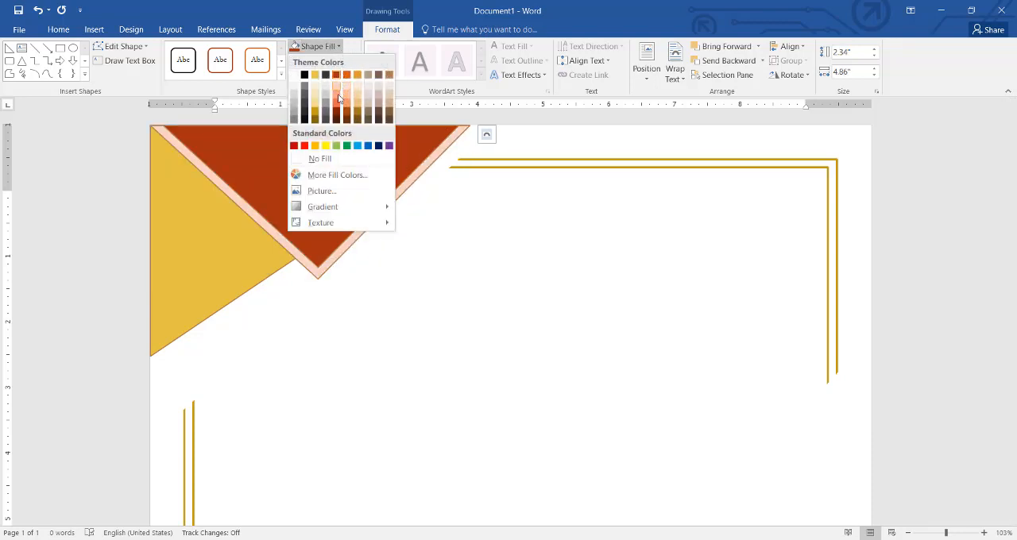
pyautogui.click(305, 147)
# Step: Add an outer shadow falling toward the lower left to the inner dark red triangle
pyautogui.click(362, 177)
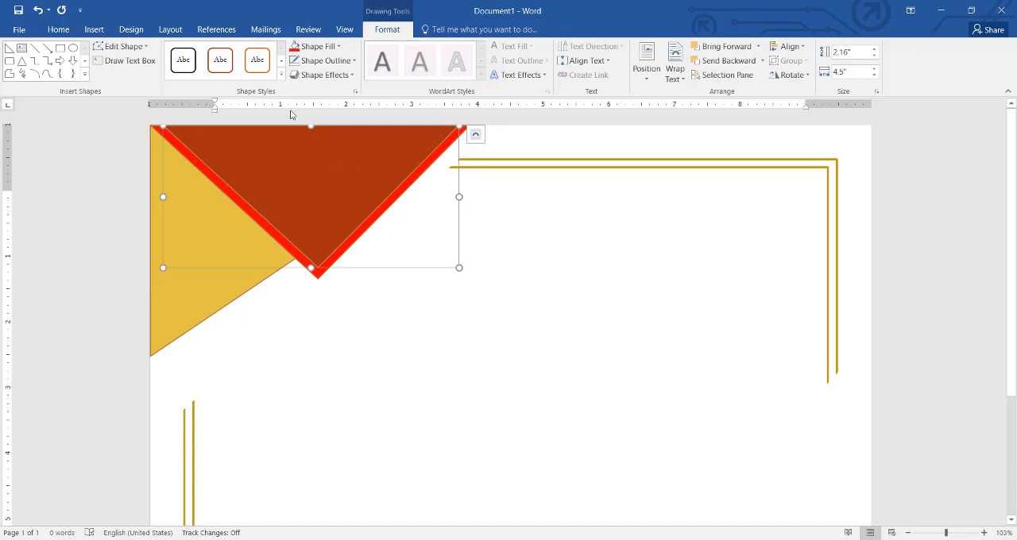
pyautogui.click(322, 74)
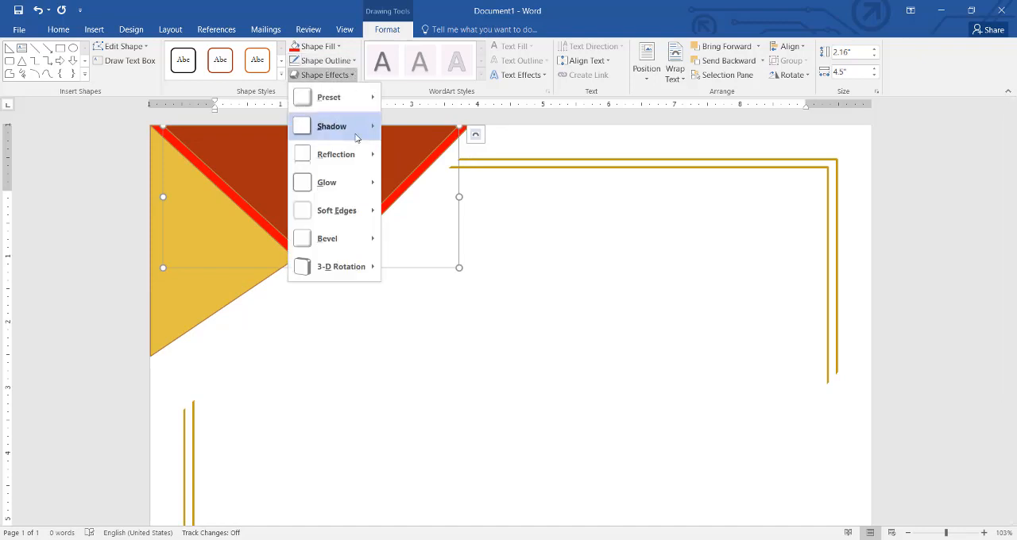
pyautogui.moveTo(357, 129)
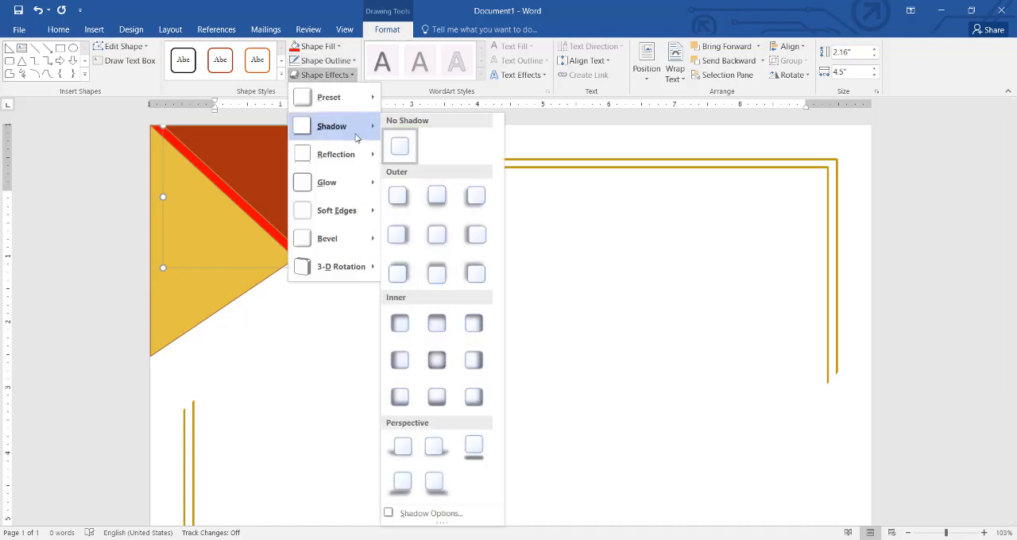
pyautogui.click(475, 198)
pyautogui.scroll(-3, 533, 307)
pyautogui.click(679, 318)
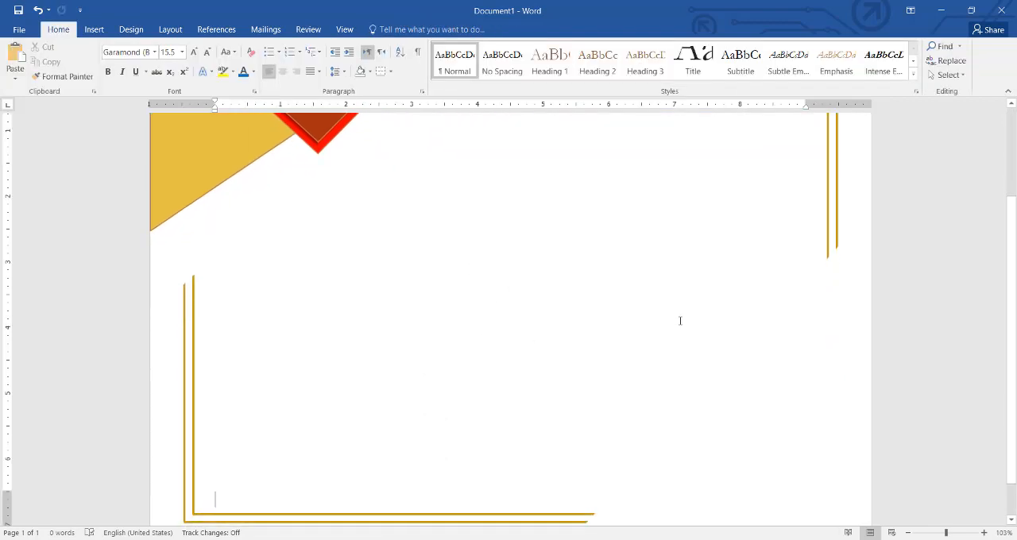
# Step: Group the dark red, red and gold triangles in the page's upper-left corner
pyautogui.scroll(3, 477, 242)
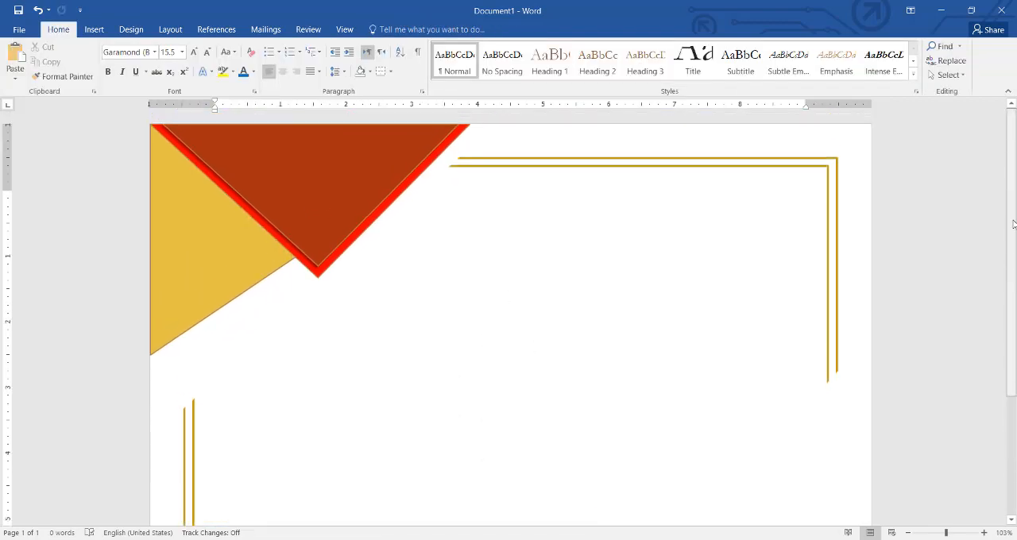
pyautogui.click(342, 184)
pyautogui.keyDown('shift'); pyautogui.click(367, 226); pyautogui.keyUp('shift')
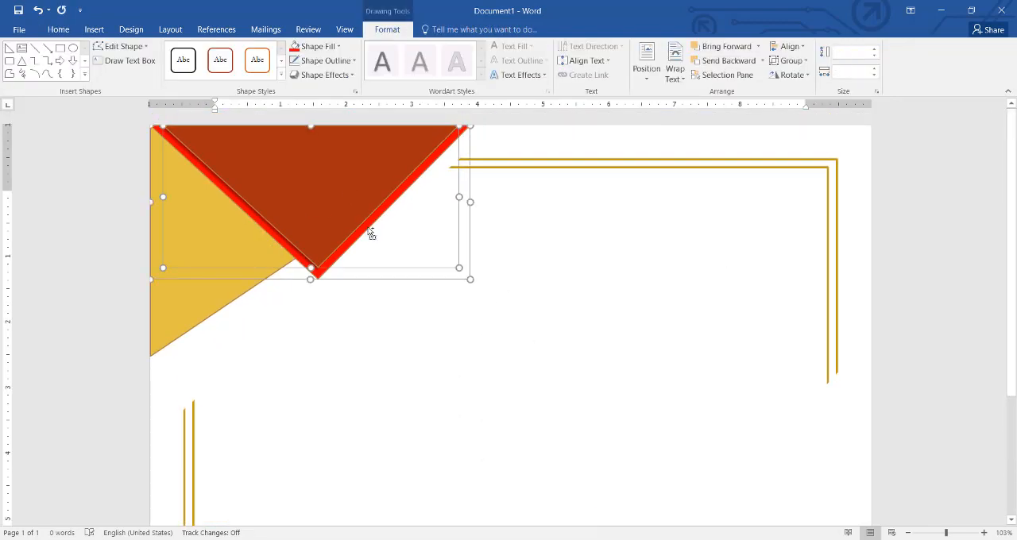
pyautogui.keyDown('shift'); pyautogui.click(238, 291); pyautogui.keyUp('shift')
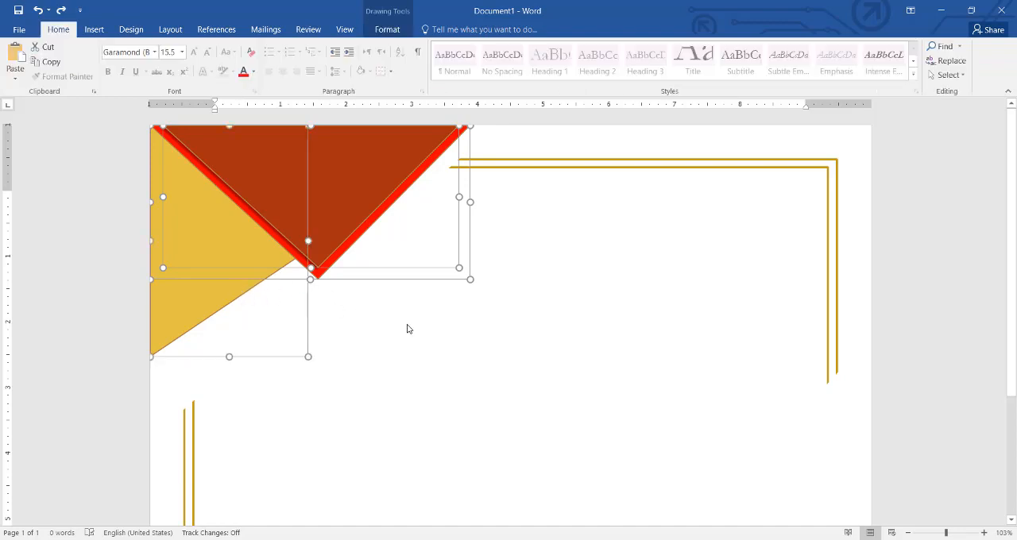
pyautogui.click(387, 29)
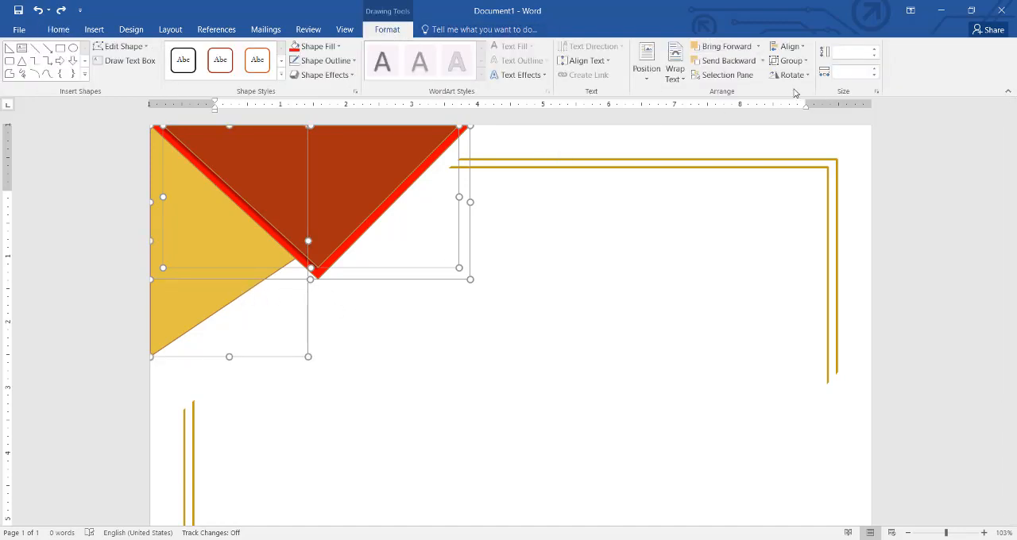
pyautogui.click(796, 65)
pyautogui.click(797, 93)
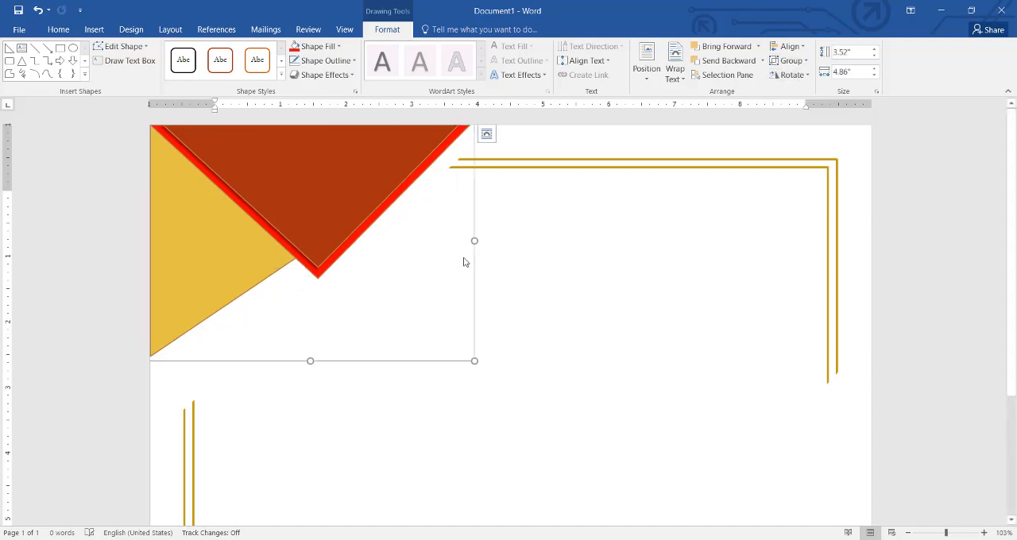
# Step: Duplicate the triangle group, move the copy to the middle of the page and rotate it 180°
pyautogui.hotkey('ctrl', 'c')
pyautogui.hotkey('ctrl', 'v')
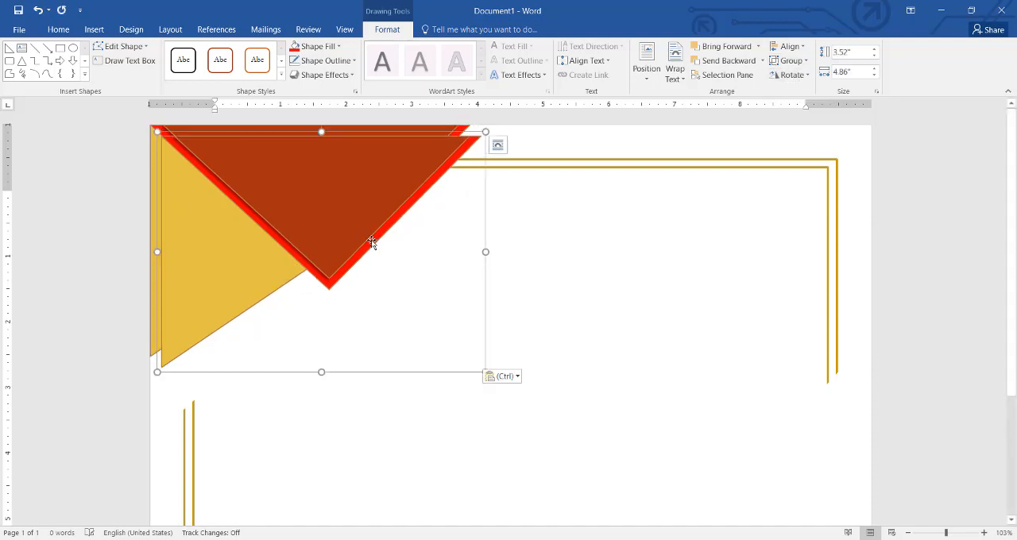
pyautogui.moveTo(373, 245); pyautogui.dragTo(624, 346)
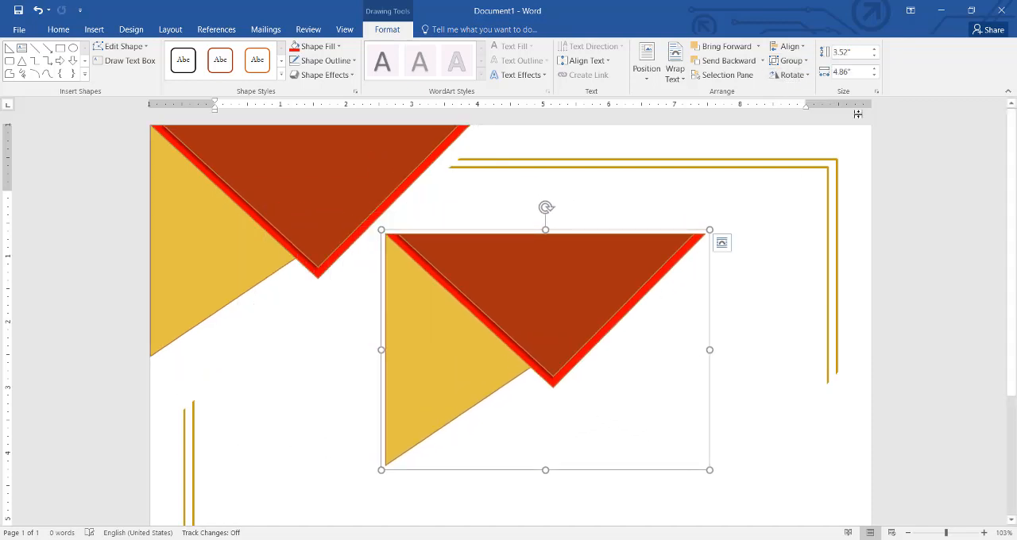
pyautogui.click(790, 74)
pyautogui.click(798, 121)
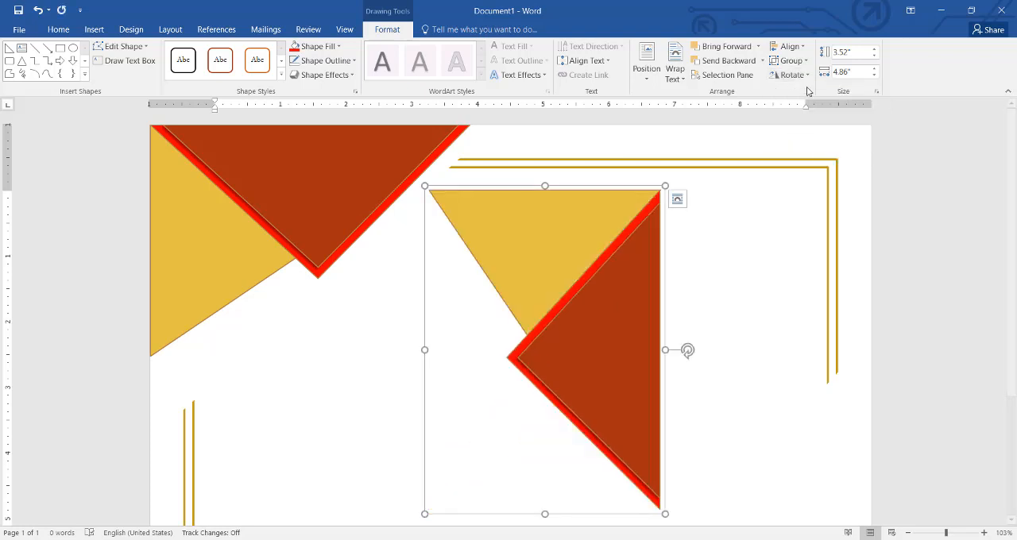
pyautogui.click(805, 63)
pyautogui.click(738, 94)
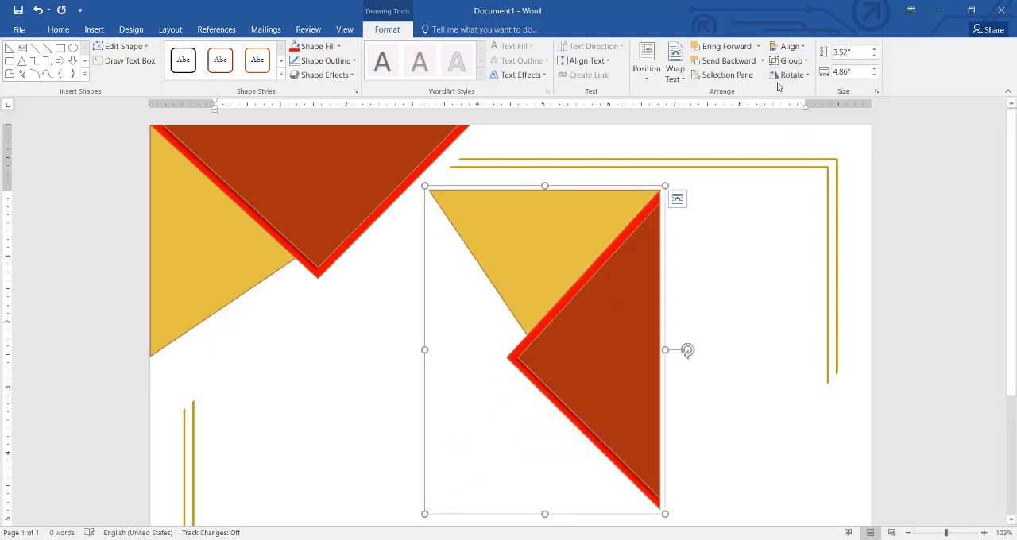
pyautogui.click(790, 75)
pyautogui.click(787, 92)
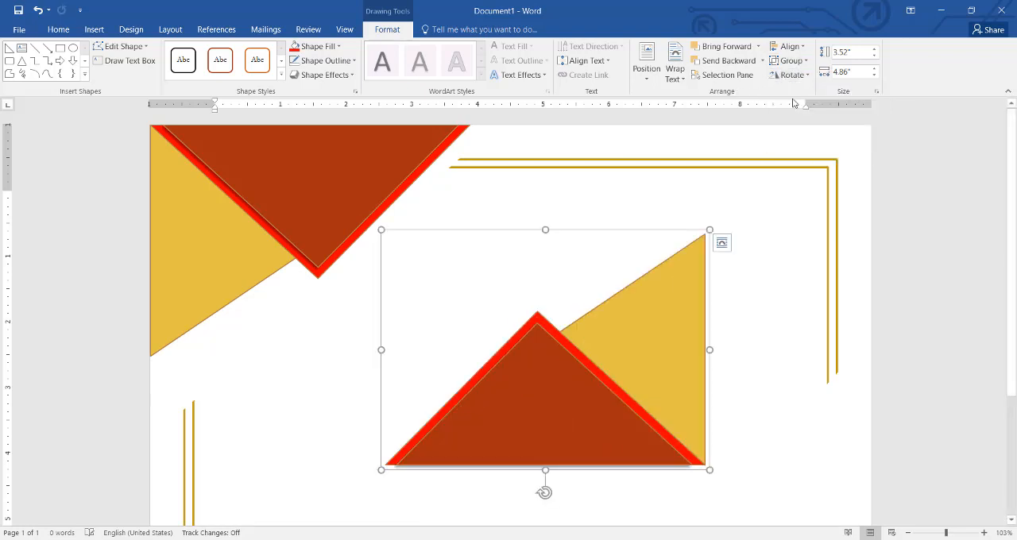
# Step: Move the rotated triangle group flush into the page's lower-right corner
pyautogui.scroll(-3, 1016, 316)
pyautogui.scroll(-1, 1016, 316)
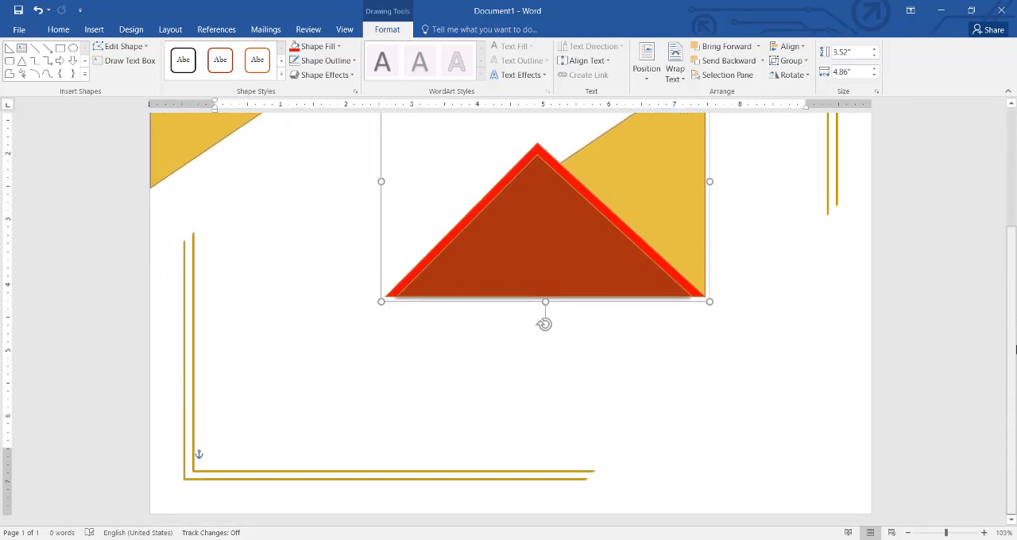
pyautogui.moveTo(602, 220); pyautogui.dragTo(757, 428)
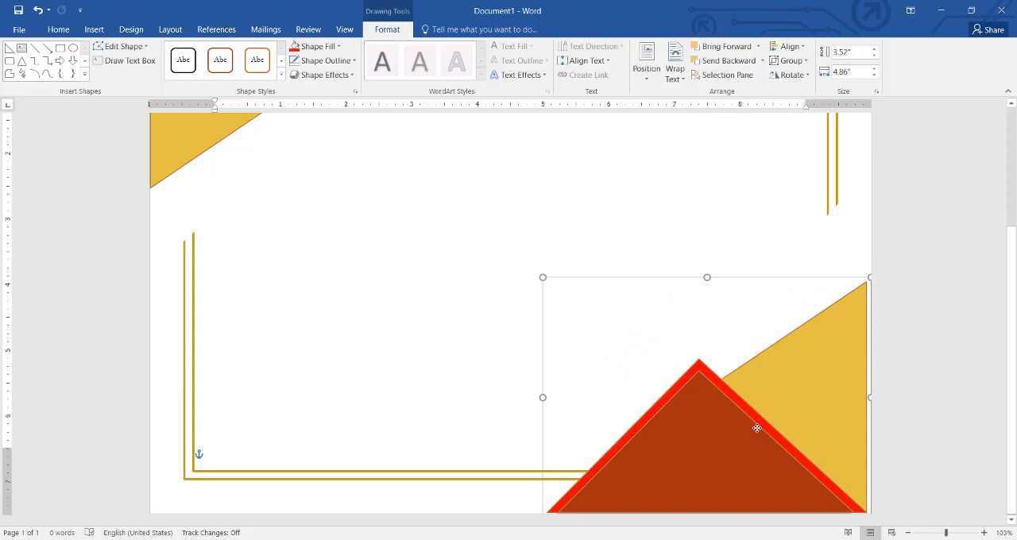
pyautogui.press('Right')
pyautogui.press('Right')
pyautogui.press('Right')
pyautogui.press('Right')
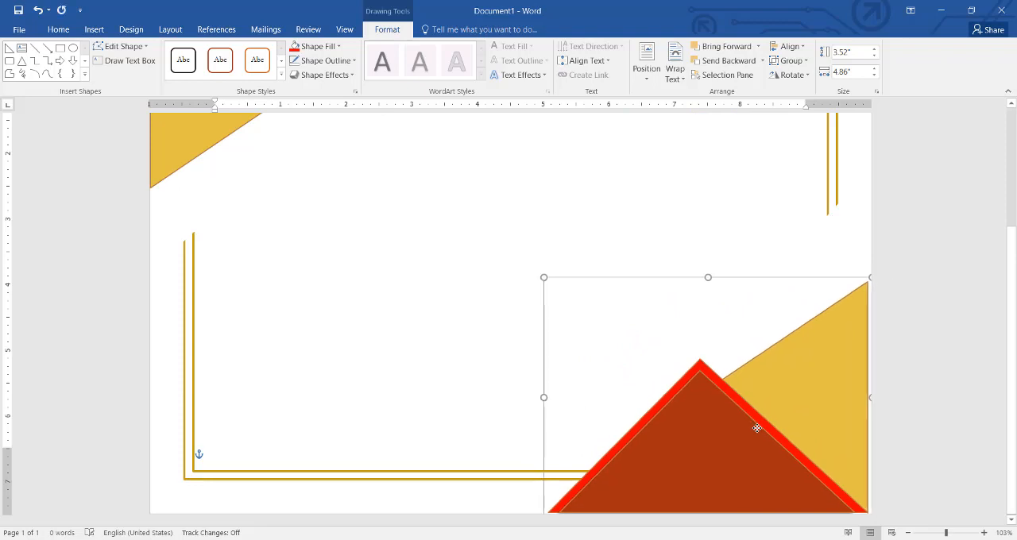
pyautogui.press('Down')
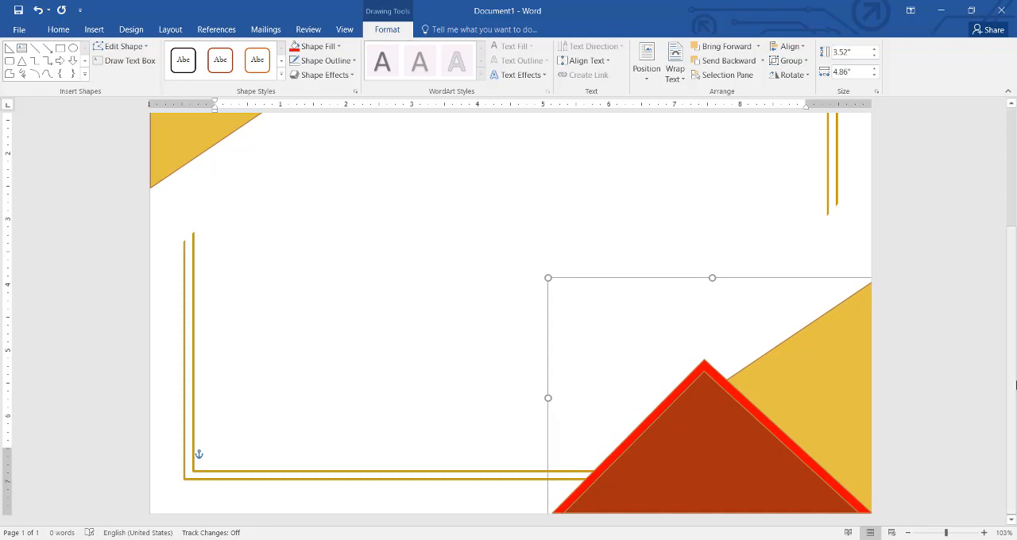
# Step: Group both corner triangle groups together with the two gold border frames
pyautogui.moveTo(1012, 385); pyautogui.dragTo(1012, 270)
pyautogui.click(912, 438)
pyautogui.click(849, 422)
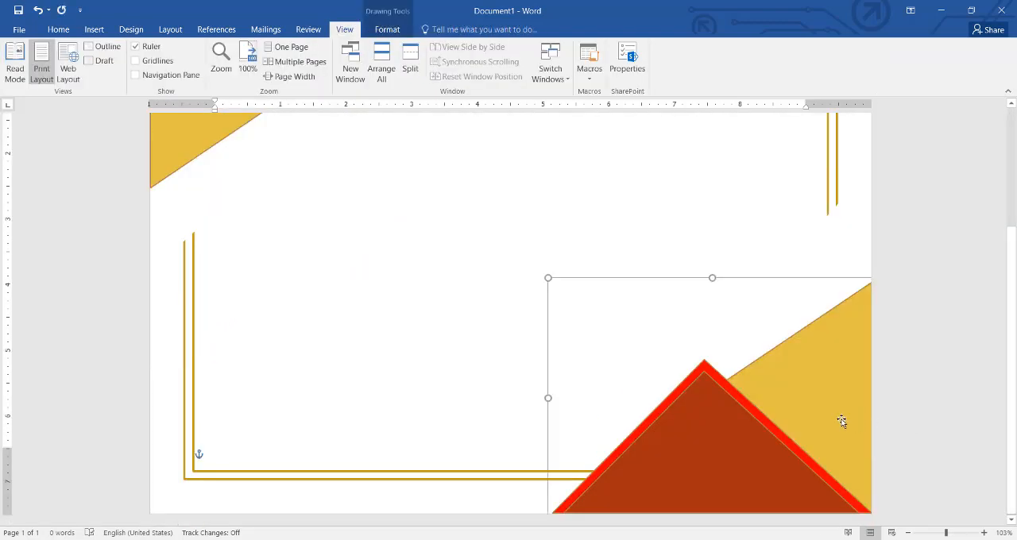
pyautogui.keyDown('shift'); pyautogui.click(212, 143); pyautogui.keyUp('shift')
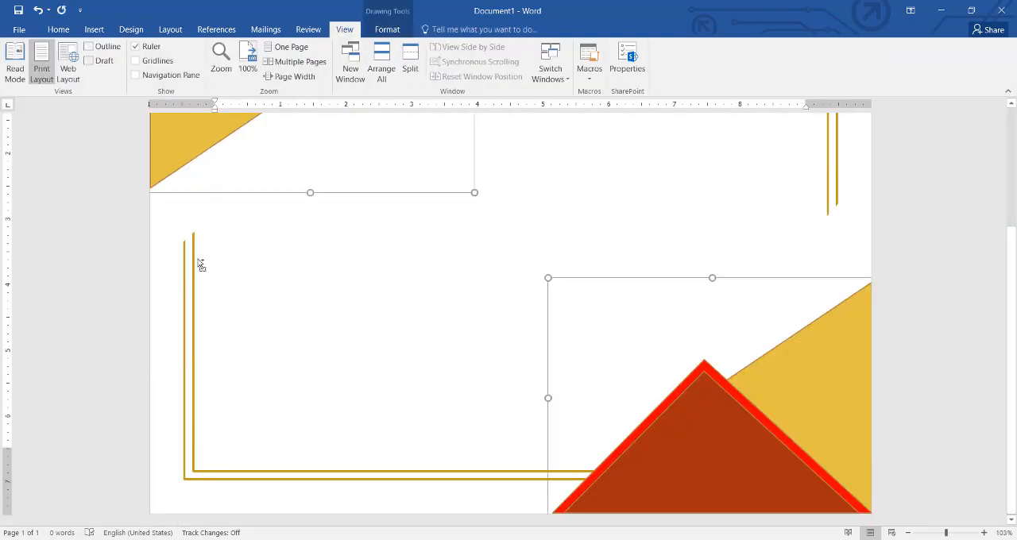
pyautogui.keyDown('shift'); pyautogui.click(195, 267); pyautogui.keyUp('shift')
pyautogui.keyDown('shift'); pyautogui.click(185, 269); pyautogui.keyUp('shift')
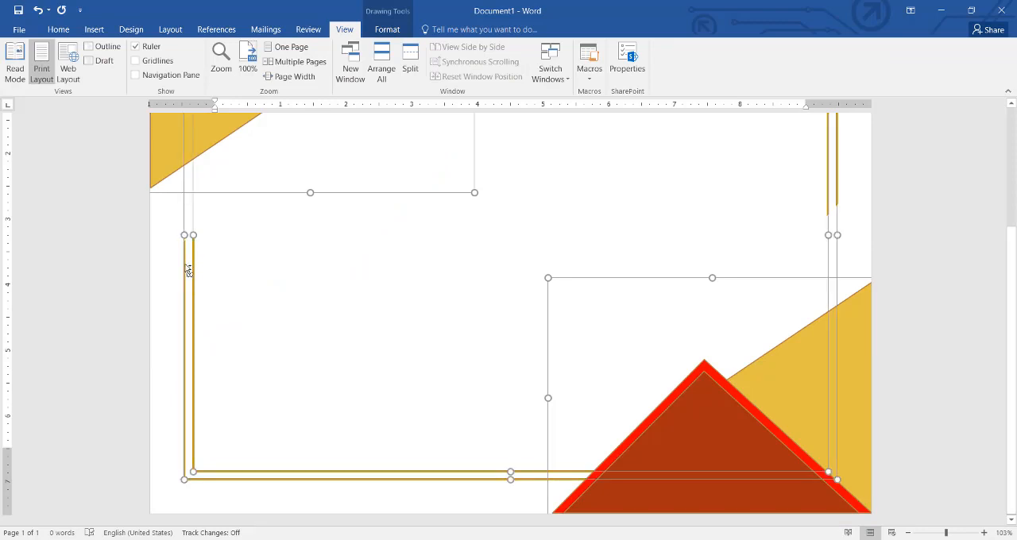
pyautogui.click(388, 29)
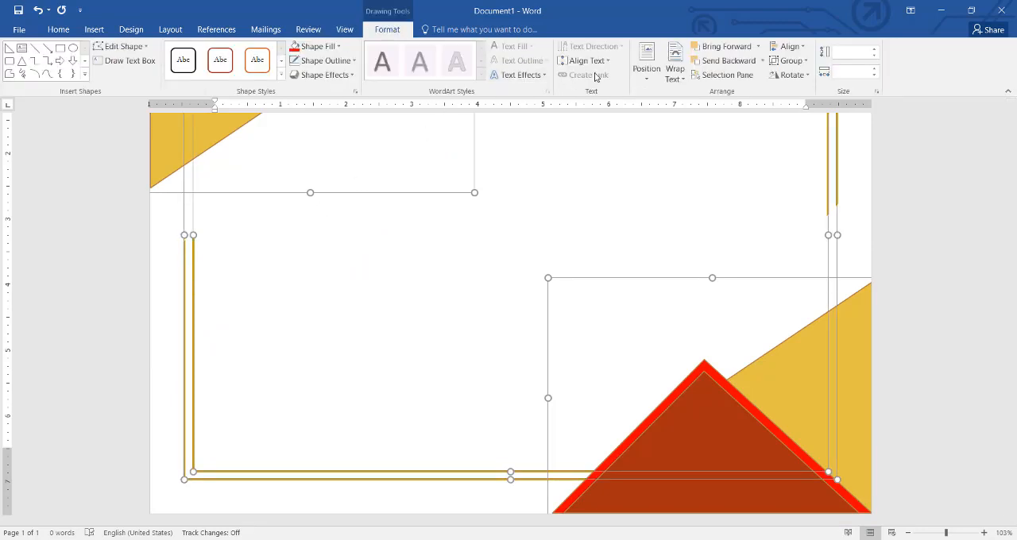
pyautogui.click(791, 61)
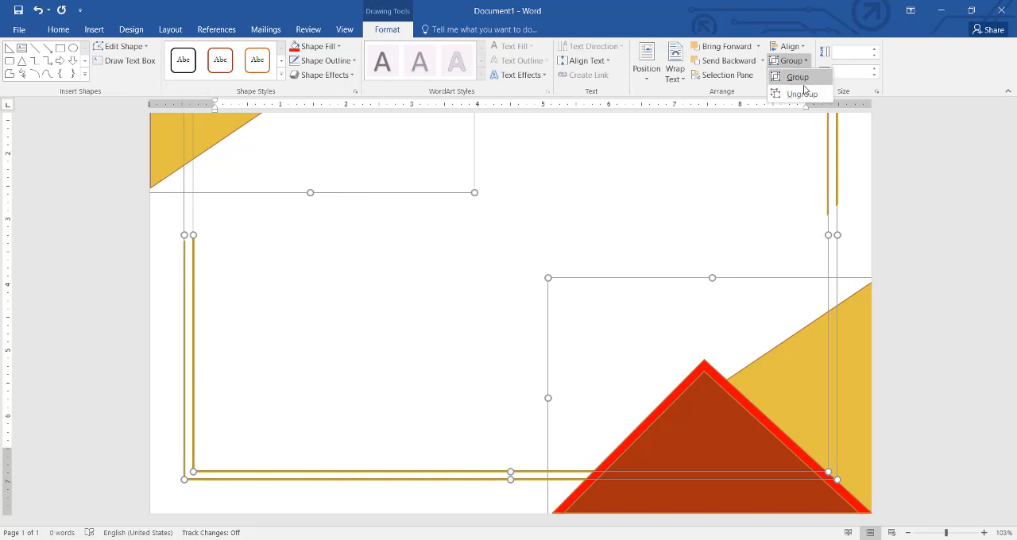
pyautogui.click(798, 77)
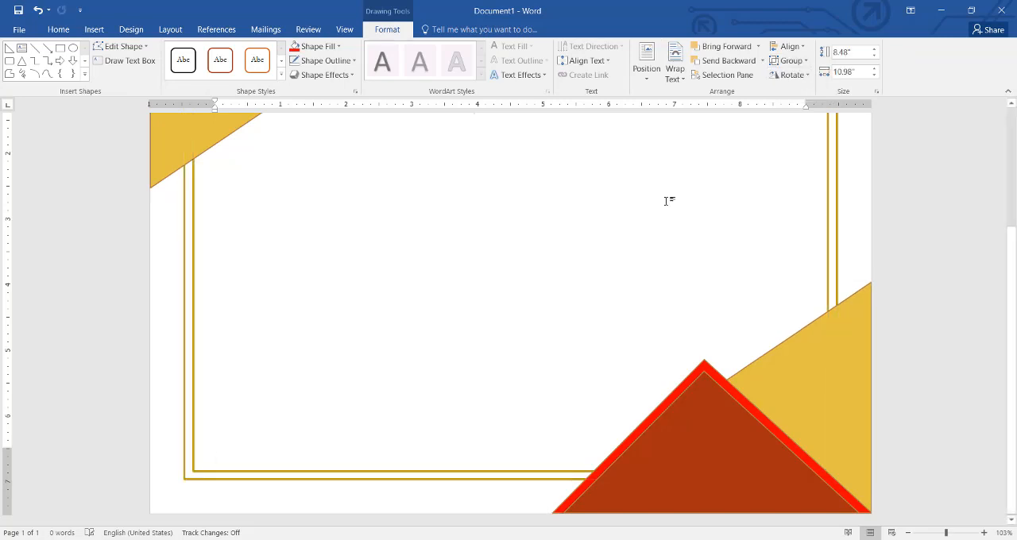
# Step: Enter the title CERTIFICATE near the top of the page, beside the upper-left triangle group
pyautogui.scroll(3, 665, 225)
pyautogui.click(665, 225)
pyautogui.scroll(2, 509, 302)
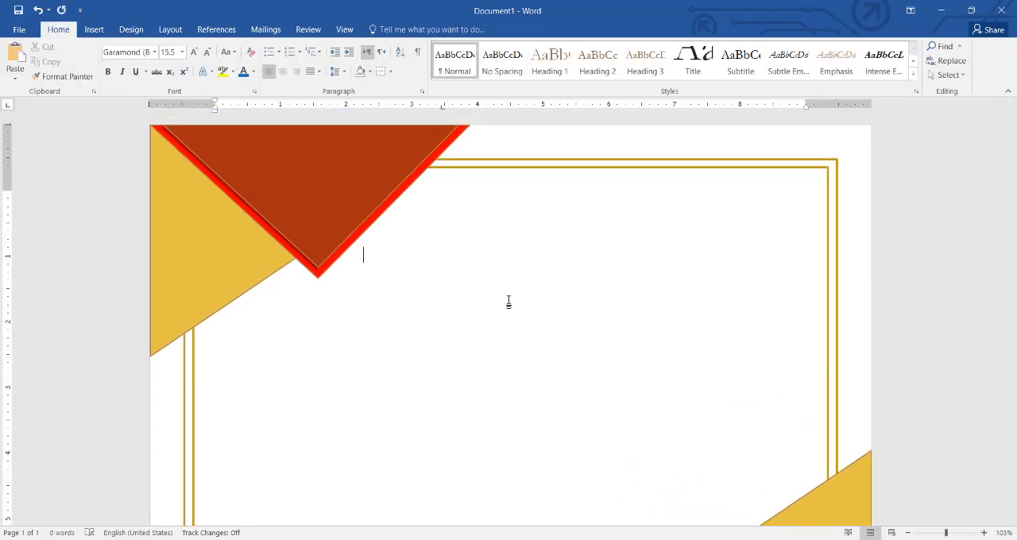
pyautogui.write('CER')
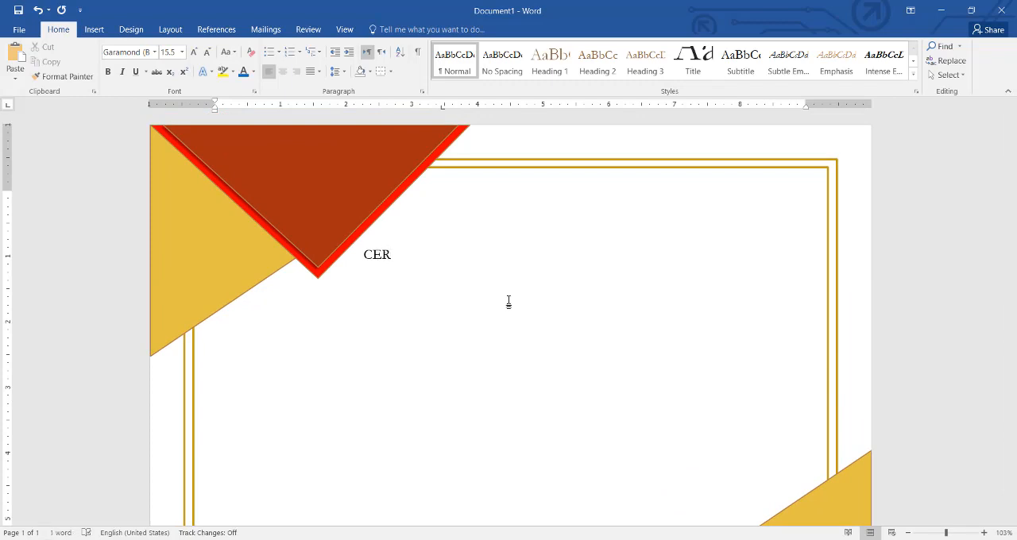
pyautogui.write('TIFICATE')
# Step: Enlarge the title CERTIFICATE to 54.5 pt and apply the dark red filled text effect with a shadow
pyautogui.hotkey('shift', 'Left')
pyautogui.hotkey('shift', 'Left')
pyautogui.hotkey('shift', 'Left')
pyautogui.hotkey('shift', 'Left')
pyautogui.hotkey('shift', 'Left')
pyautogui.hotkey('shift', 'Left')
pyautogui.hotkey('shift', 'Left')
pyautogui.hotkey('shift', 'Left')
pyautogui.hotkey('shift', 'Left')
pyautogui.hotkey('shift', 'Left')
pyautogui.hotkey('shift', 'Left')
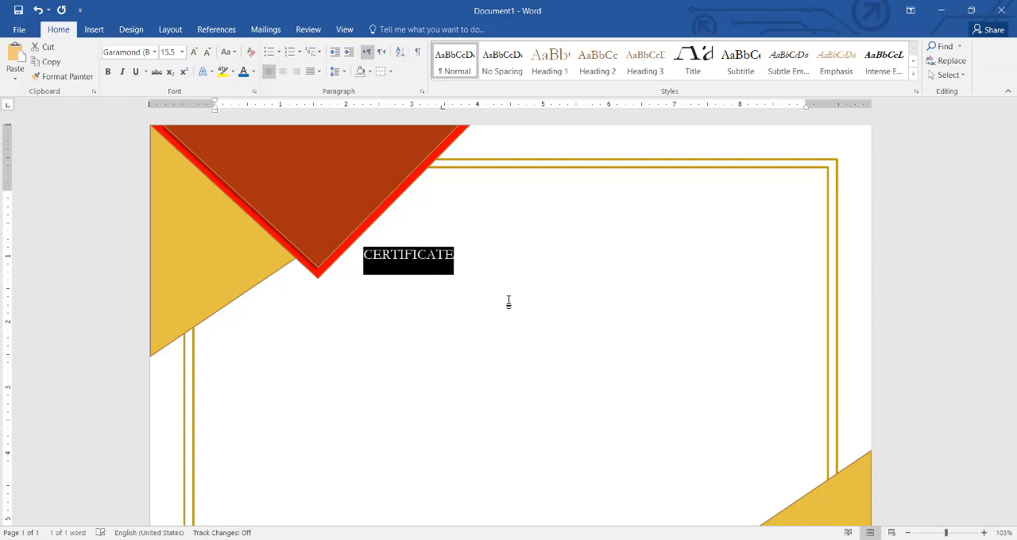
pyautogui.hotkey('ctrl', ']')
pyautogui.hotkey('ctrl', ']')
pyautogui.hotkey('ctrl', ']')
pyautogui.hotkey('ctrl', ']')
pyautogui.hotkey('ctrl', ']')
pyautogui.hotkey('ctrl', ']')
pyautogui.hotkey('ctrl', ']')
pyautogui.hotkey('ctrl', ']')
pyautogui.hotkey('ctrl', ']')
pyautogui.hotkey('ctrl', ']')
pyautogui.hotkey('ctrl', ']')
pyautogui.hotkey('ctrl', ']')
pyautogui.hotkey('ctrl', ']')
pyautogui.hotkey('ctrl', ']')
pyautogui.hotkey('ctrl', ']')
pyautogui.hotkey('ctrl', ']')
pyautogui.hotkey('ctrl', ']')
pyautogui.hotkey('ctrl', ']')
pyautogui.hotkey('ctrl', ']')
pyautogui.hotkey('ctrl', ']')
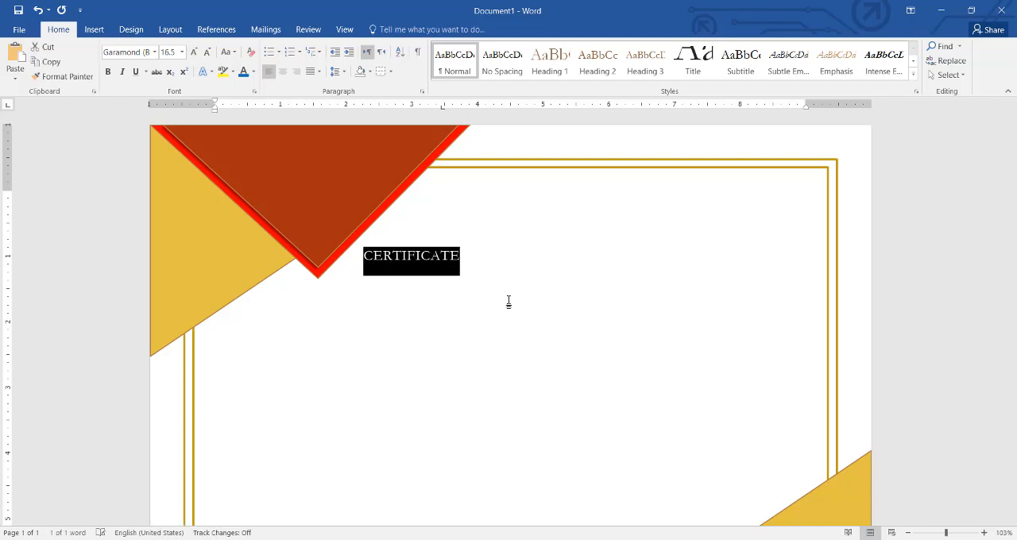
pyautogui.hotkey('ctrl', '[')
pyautogui.hotkey('ctrl', '[')
pyautogui.hotkey('ctrl', '[')
pyautogui.hotkey('ctrl', '[')
pyautogui.hotkey('ctrl', '[')
pyautogui.hotkey('ctrl', '[')
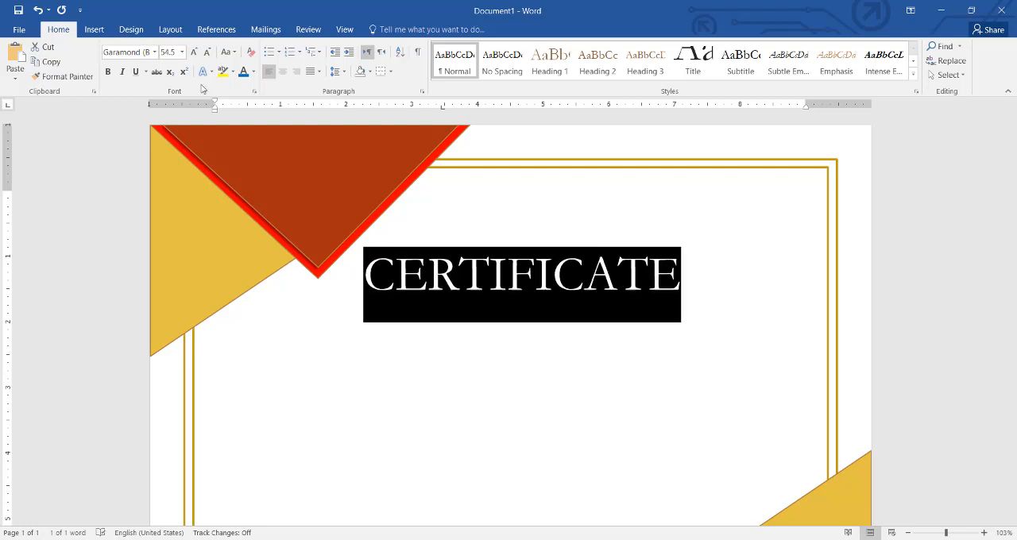
pyautogui.click(208, 72)
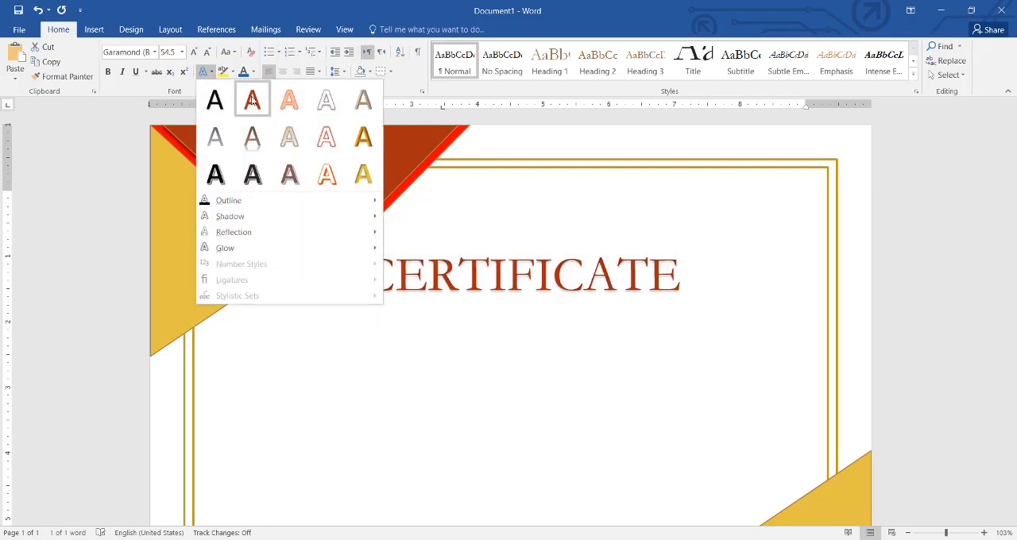
pyautogui.click(252, 99)
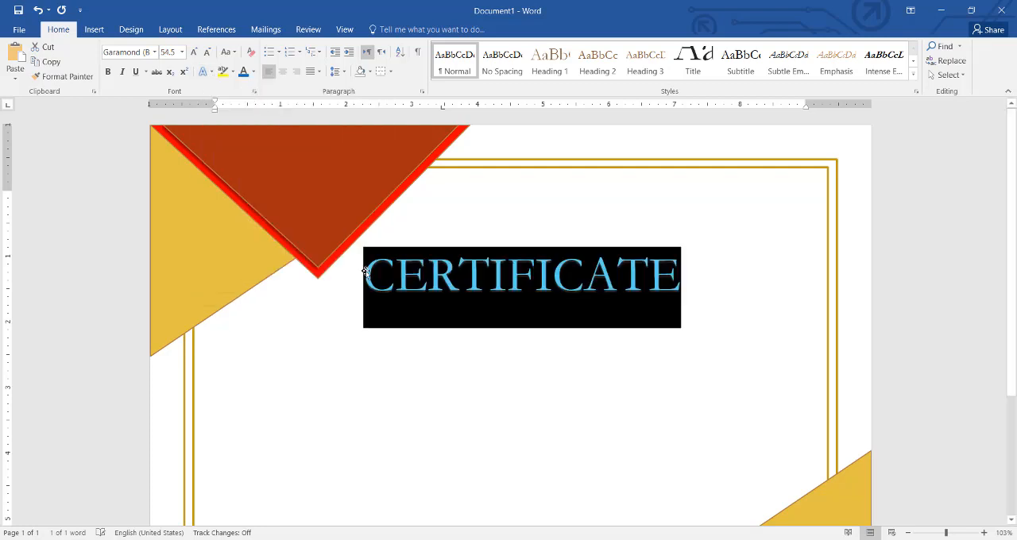
# Step: Add the line OF ACHIVEMENT on a new line below the title CERTIFICATE
pyautogui.click(670, 332)
pyautogui.press('Return')
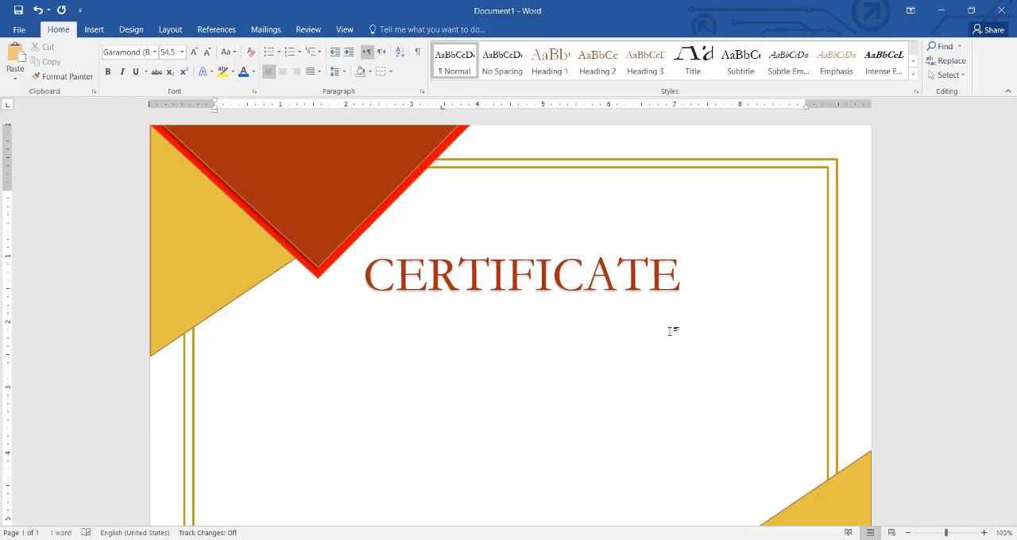
pyautogui.write('OF ')
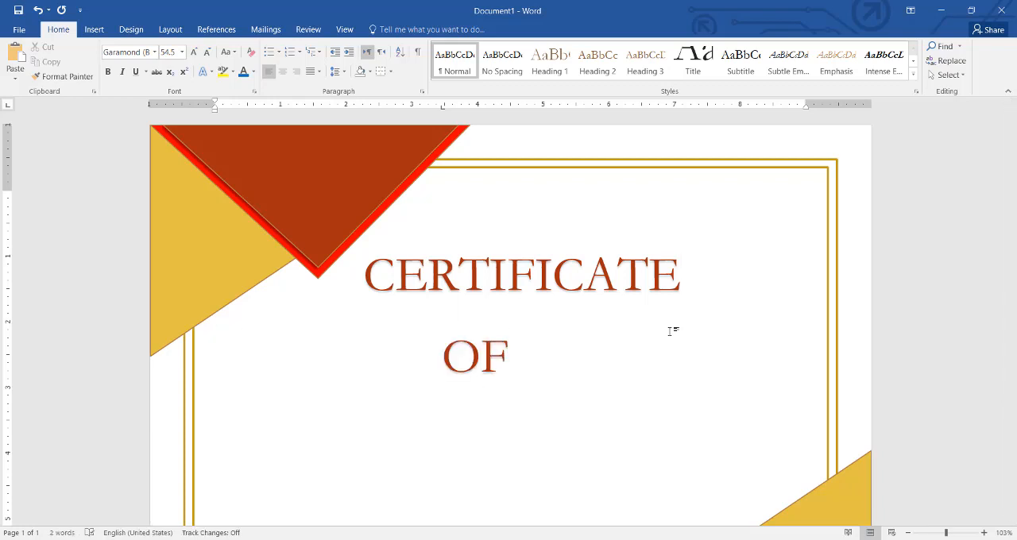
pyautogui.write('ACHI')
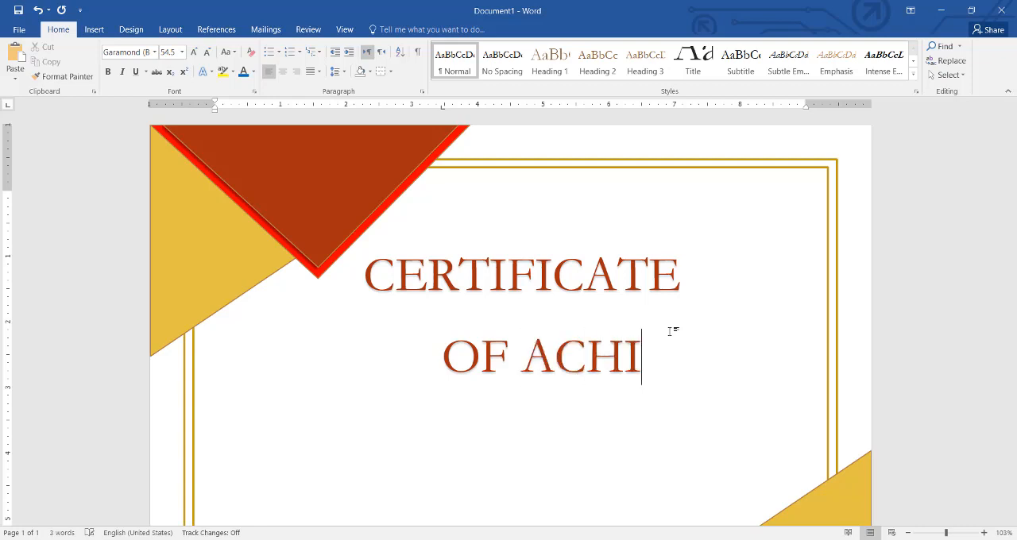
pyautogui.write('VE')
pyautogui.write('MENT')
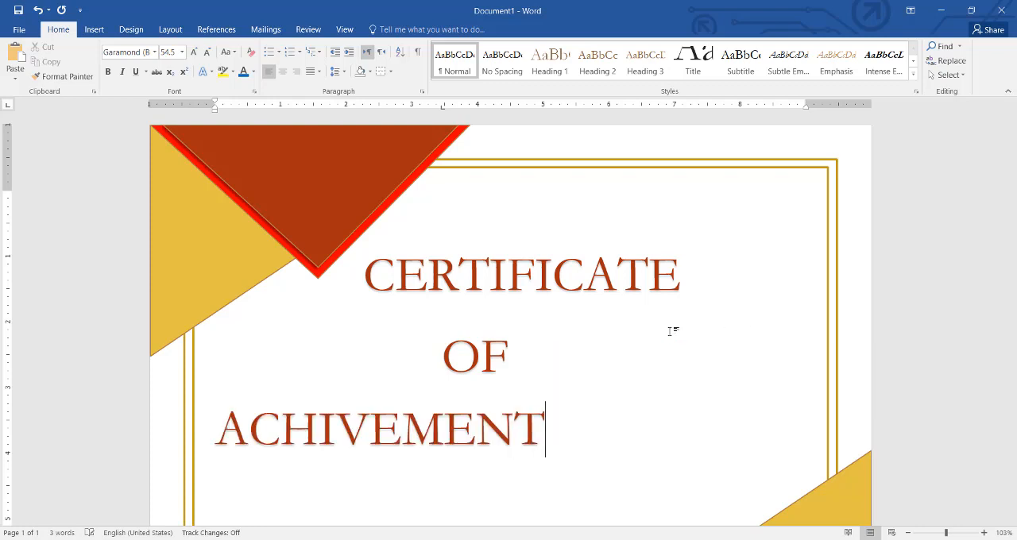
# Step: Reduce the font size of the OF ACHIVEMENT line to 21.5 pt
pyautogui.hotkey('shift', 'Up')
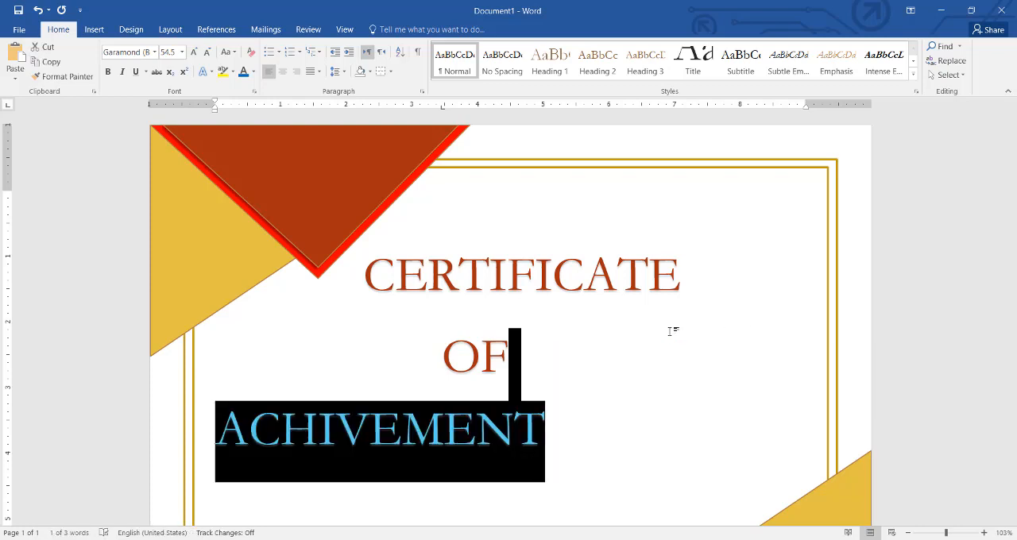
pyautogui.hotkey('shift', 'Up')
pyautogui.hotkey('shift', 'Down')
pyautogui.hotkey('shift', 'Left')
pyautogui.hotkey('shift', 'Left')
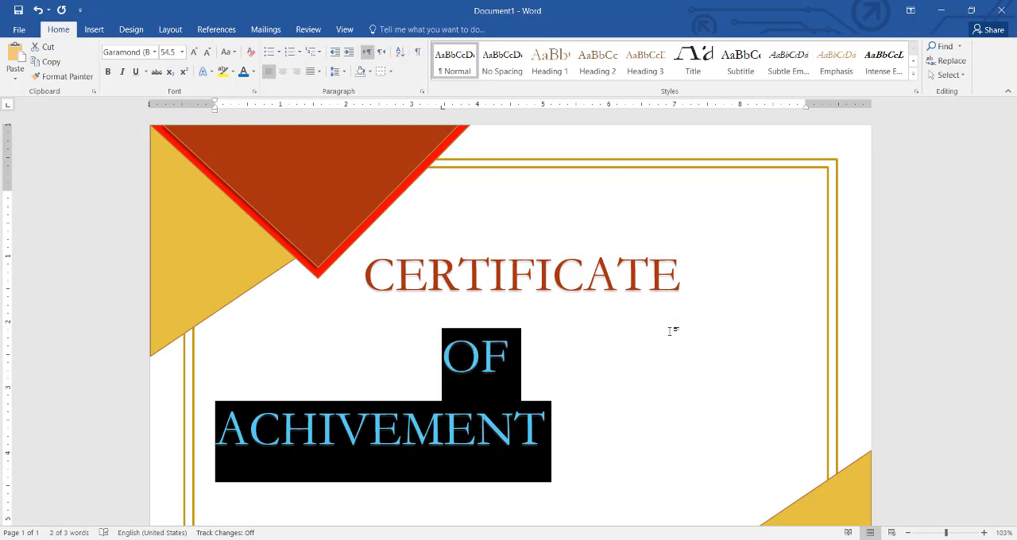
pyautogui.hotkey('ctrl', '[')
pyautogui.hotkey('ctrl', '[')
pyautogui.hotkey('ctrl', '[')
pyautogui.hotkey('ctrl', '[')
pyautogui.hotkey('ctrl', '[')
pyautogui.hotkey('ctrl', '[')
pyautogui.hotkey('ctrl', '[')
pyautogui.hotkey('ctrl', '[')
pyautogui.hotkey('ctrl', '[')
pyautogui.hotkey('ctrl', '[')
pyautogui.hotkey('ctrl', '[')
pyautogui.hotkey('ctrl', '[')
pyautogui.hotkey('ctrl', '[')
pyautogui.hotkey('ctrl', '[')
pyautogui.hotkey('ctrl', '[')
pyautogui.hotkey('ctrl', '[')
pyautogui.hotkey('ctrl', '[')
pyautogui.hotkey('ctrl', '[')
pyautogui.hotkey('ctrl', '[')
pyautogui.hotkey('ctrl', '[')
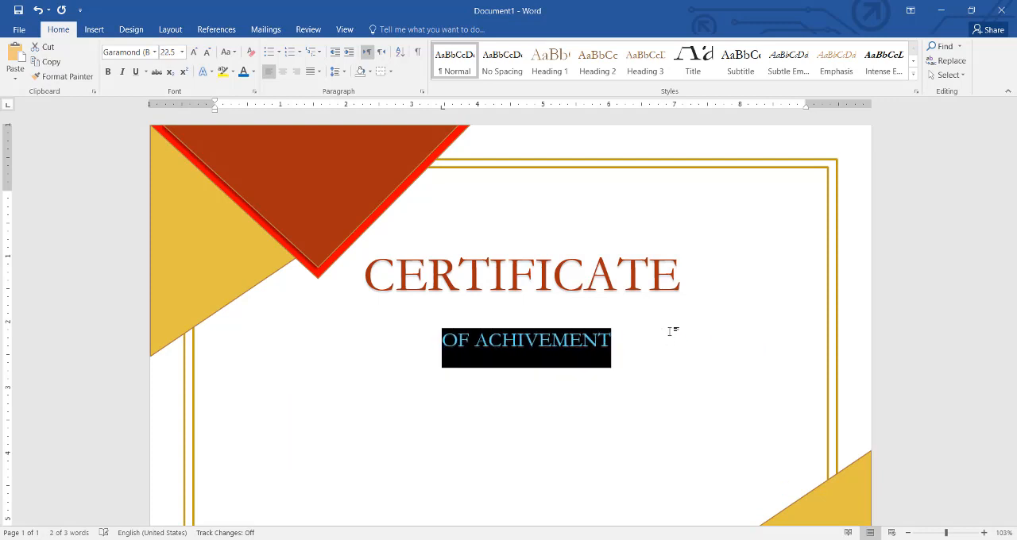
pyautogui.hotkey('ctrl', '[')
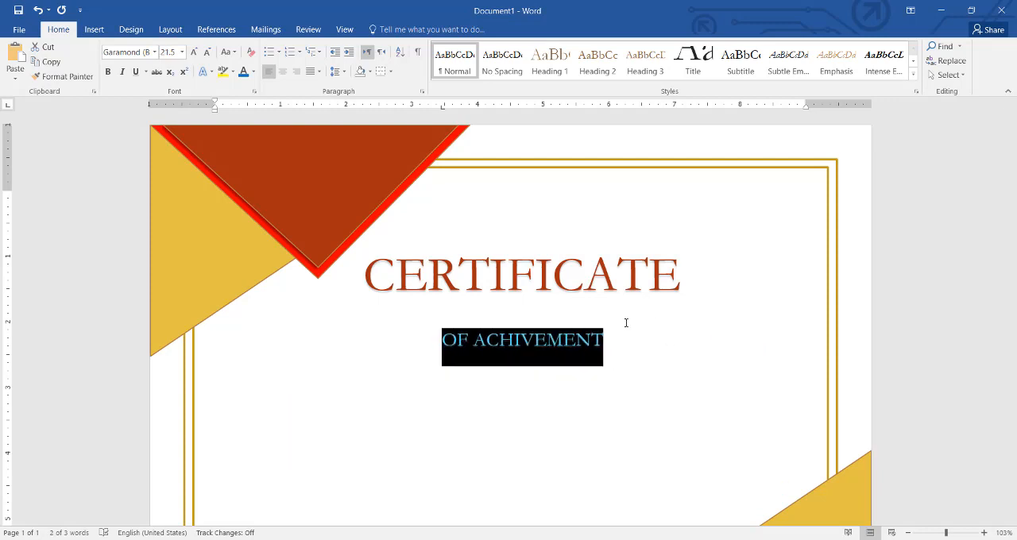
# Step: Set the line spacing of the CERTIFICATE and OF ACHIVEMENT lines to 1.0
pyautogui.moveTo(613, 352); pyautogui.dragTo(474, 313)
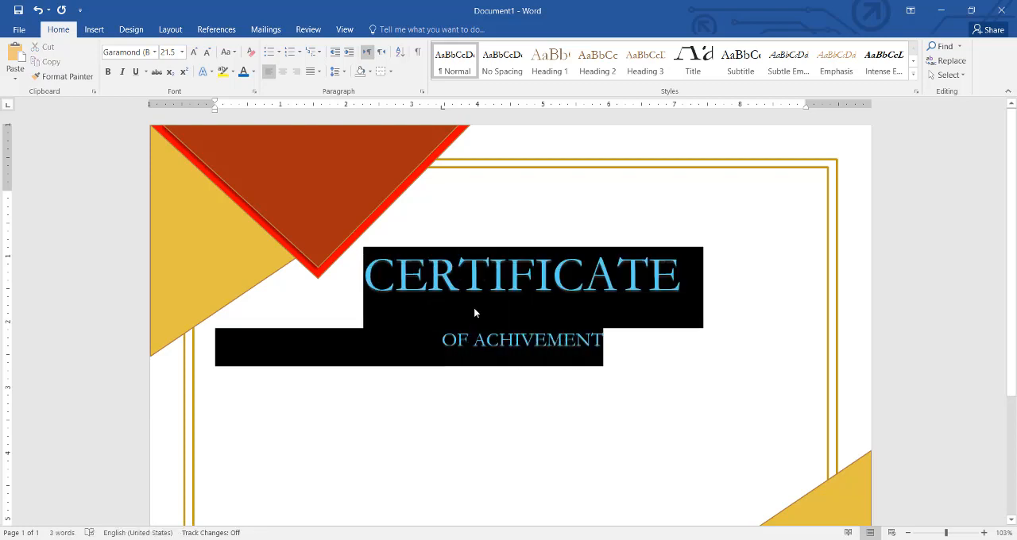
pyautogui.click(337, 71)
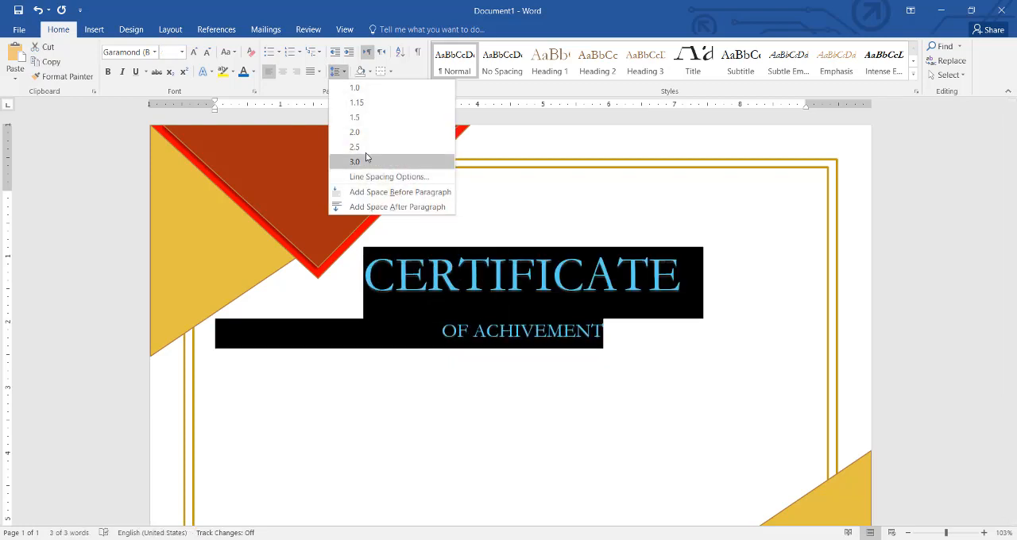
pyautogui.click(356, 87)
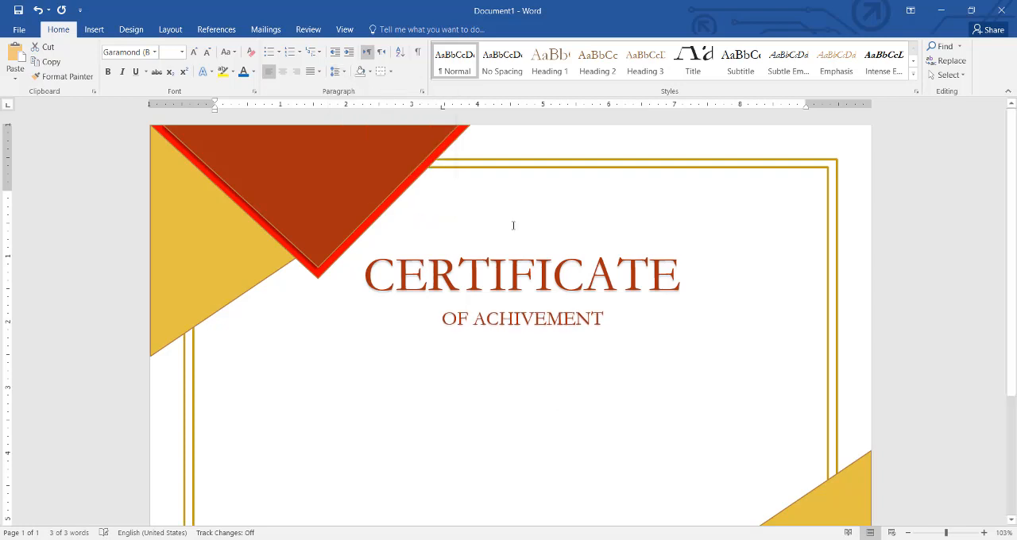
# Step: Add the indented placeholder NAME SURNAME on a new line below OF ACHIVEMENT
pyautogui.click(617, 326)
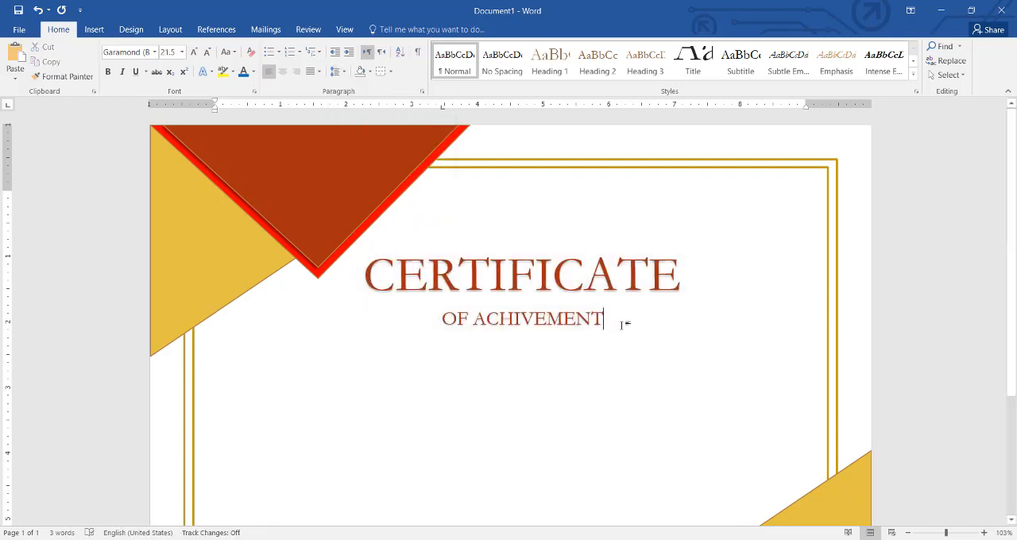
pyautogui.press('Return')
pyautogui.press('Tab')
pyautogui.write('N')
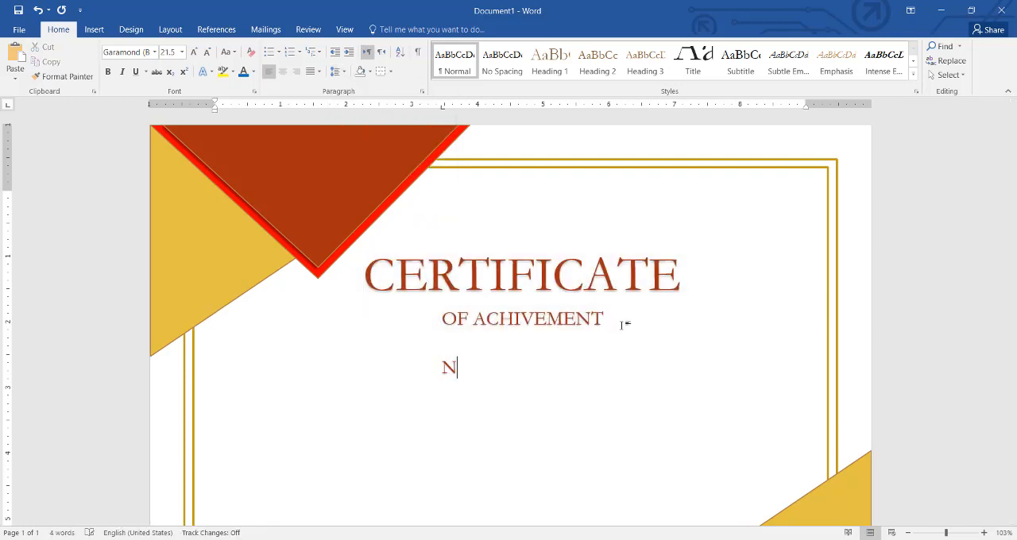
pyautogui.write('AME SURNAM')
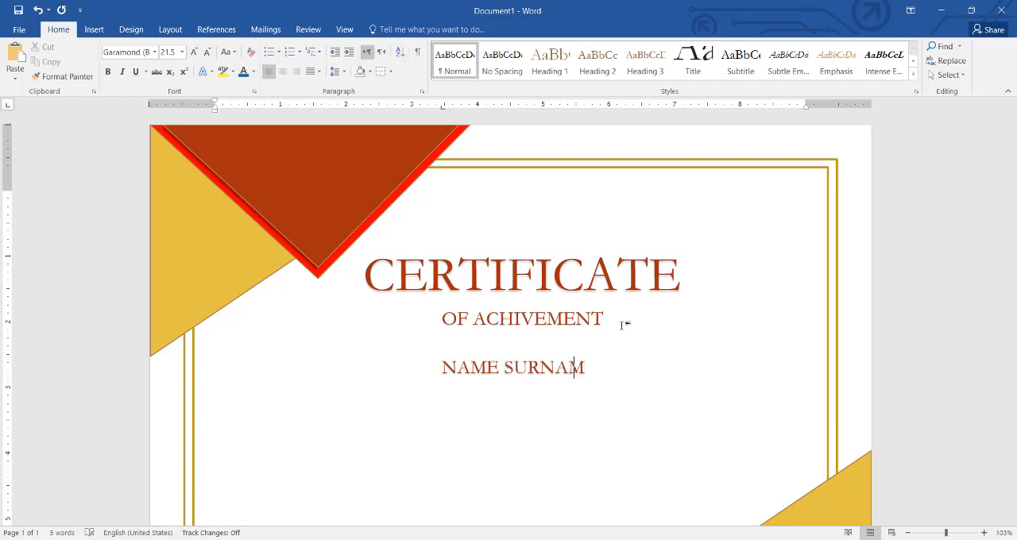
pyautogui.write('E')
# Step: Change the font of the NAME SURNAME placeholder to Monotype Corsiva
pyautogui.hotkey('shift', 'Left')
pyautogui.hotkey('ctrl', 'shift', 'Left')
pyautogui.hotkey('ctrl', 'shift', 'Left')
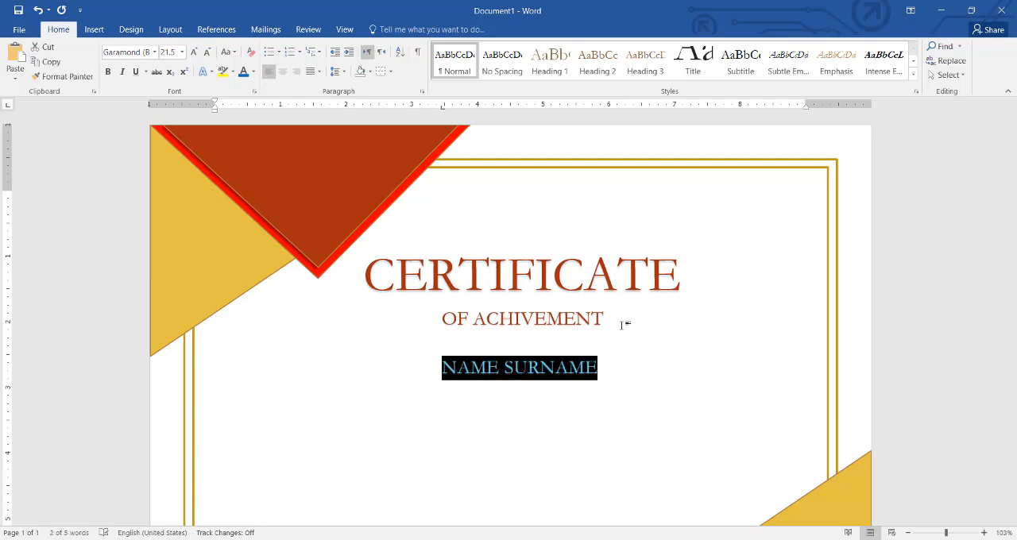
pyautogui.hotkey('ctrl', 'shift', 'Left')
pyautogui.hotkey('ctrl', 'shift', 'Left')
pyautogui.hotkey('ctrl', 'shift', 'Right')
pyautogui.hotkey('ctrl', 'shift', 'Right')
pyautogui.click(154, 51)
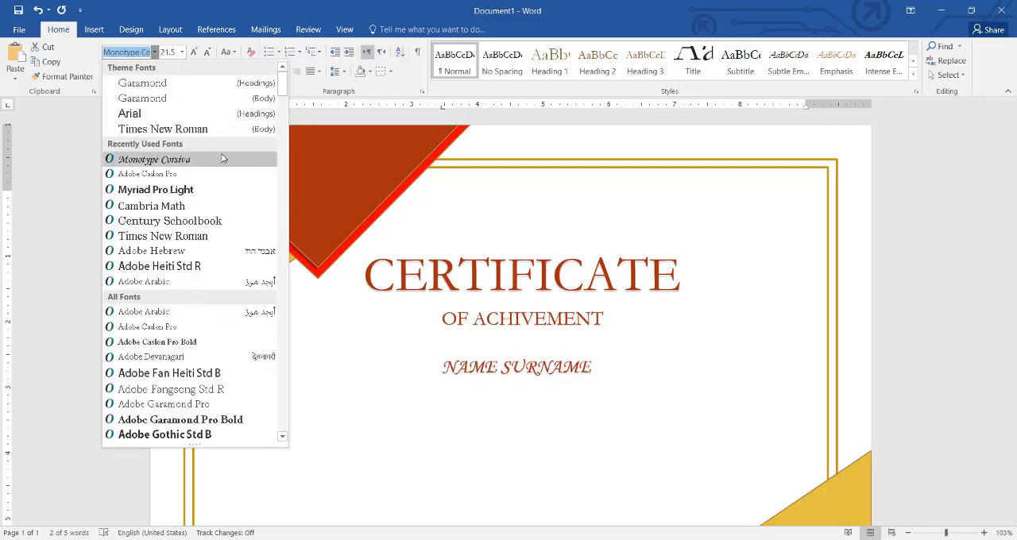
pyautogui.click(222, 159)
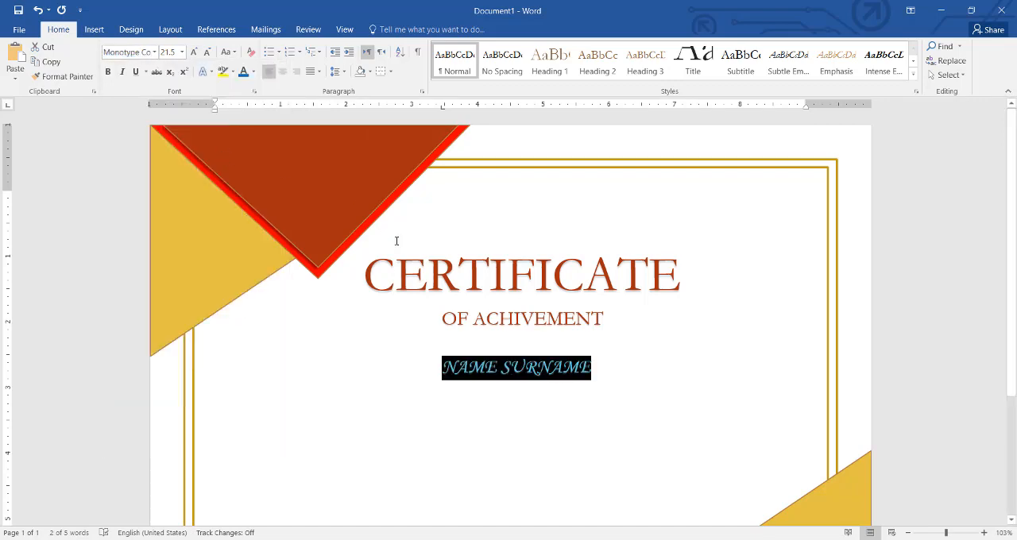
# Step: Enlarge the NAME SURNAME placeholder to 43.5 pt
pyautogui.hotkey('ctrl', ']')
pyautogui.hotkey('ctrl', ']')
pyautogui.hotkey('ctrl', ']')
pyautogui.hotkey('ctrl', ']')
pyautogui.hotkey('ctrl', ']')
pyautogui.hotkey('ctrl', ']')
pyautogui.hotkey('ctrl', ']')
pyautogui.hotkey('ctrl', ']')
pyautogui.hotkey('ctrl', ']')
pyautogui.hotkey('ctrl', ']')
pyautogui.hotkey('ctrl', ']')
pyautogui.hotkey('ctrl', ']')
pyautogui.hotkey('ctrl', ']')
pyautogui.hotkey('ctrl', ']')
pyautogui.hotkey('ctrl', ']')
pyautogui.hotkey('ctrl', ']')
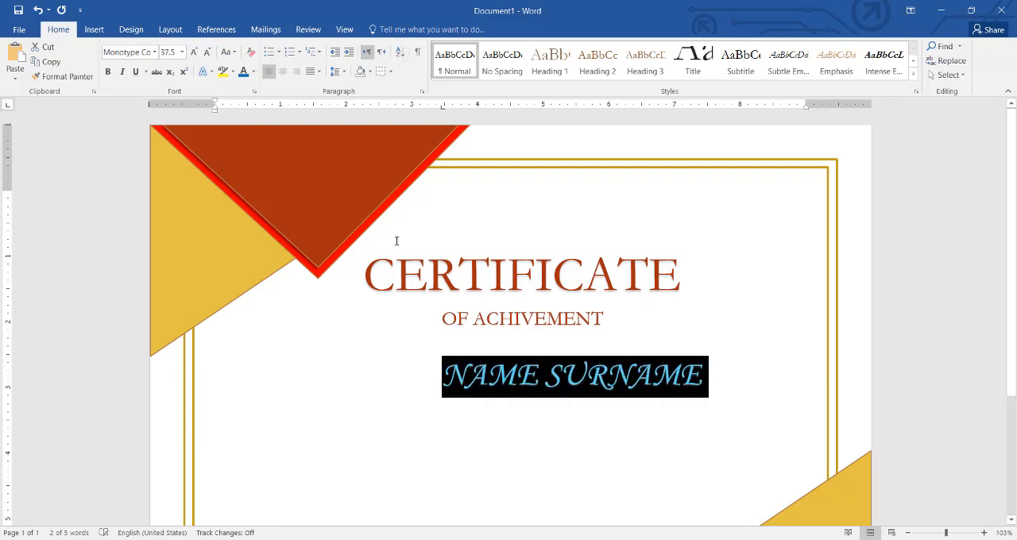
pyautogui.hotkey('ctrl', ']')
pyautogui.hotkey('ctrl', ']')
pyautogui.hotkey('ctrl', ']')
pyautogui.hotkey('ctrl', ']')
pyautogui.hotkey('ctrl', ']')
pyautogui.hotkey('ctrl', ']')
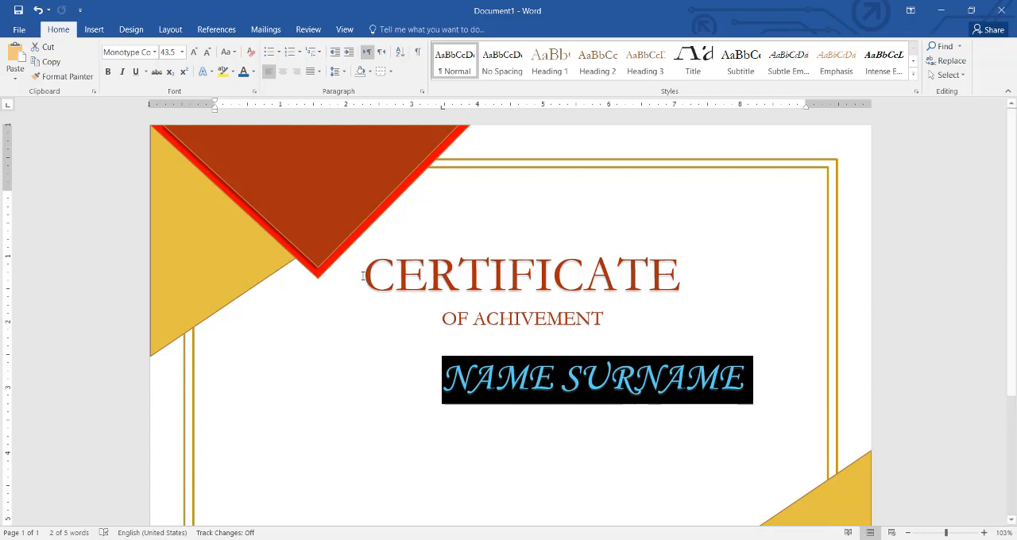
# Step: Remove the indent in front of NAME SURNAME to reposition the placeholder on its line
pyautogui.click(440, 358)
pyautogui.press('BackSpace')
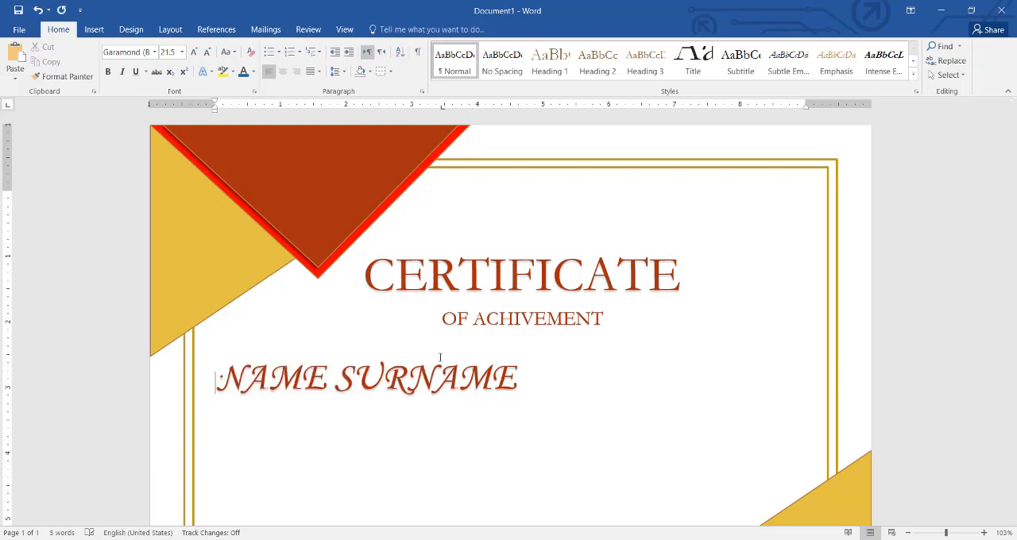